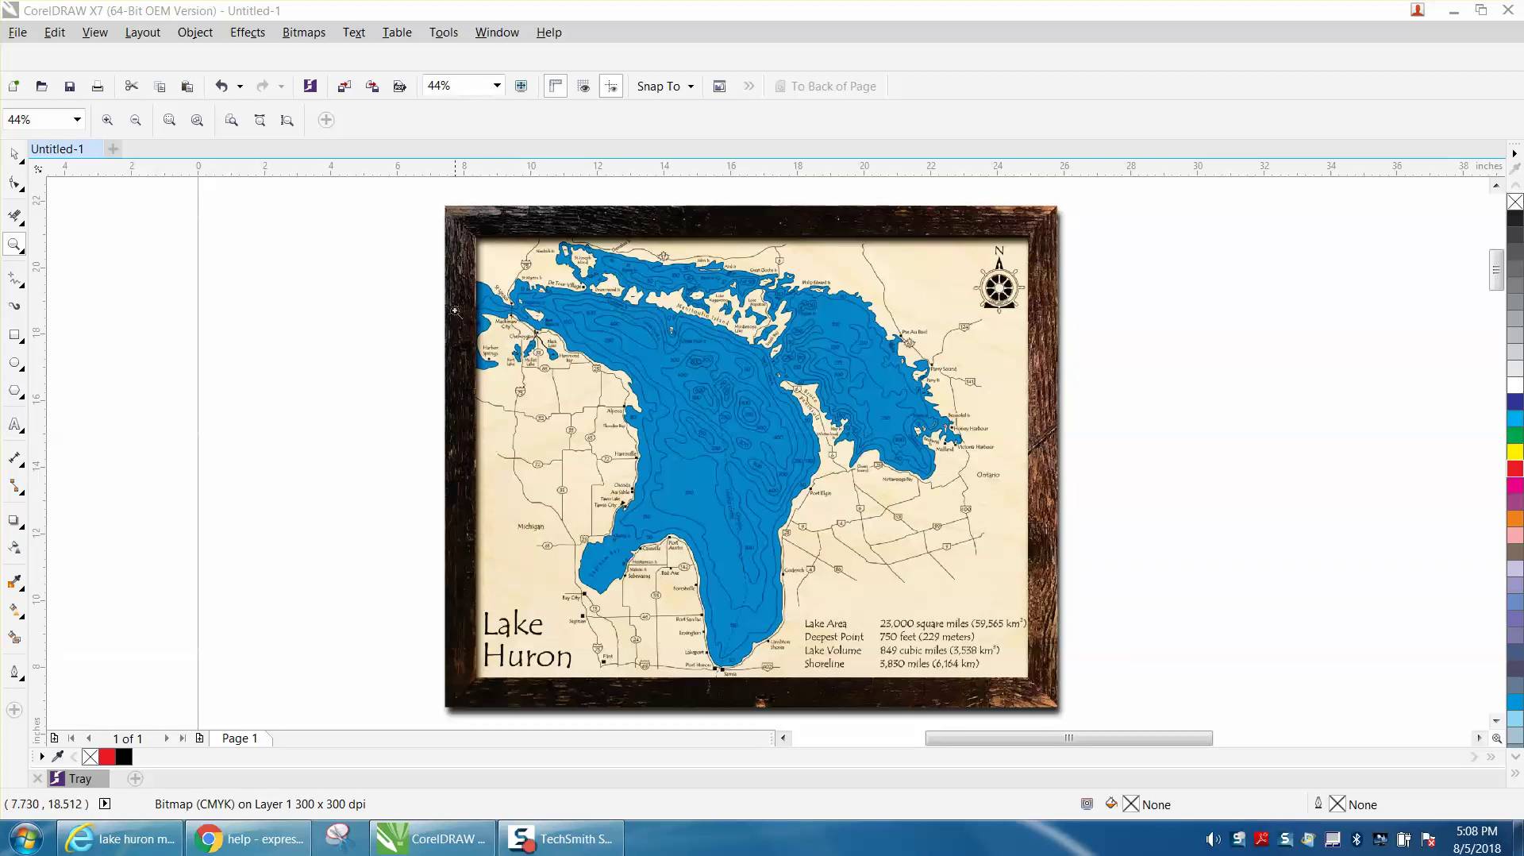
Step: Zoom in close on the centre of the framed Lake Huron map, then zoom back out
left_click_drag(469, 228, 1046, 671)
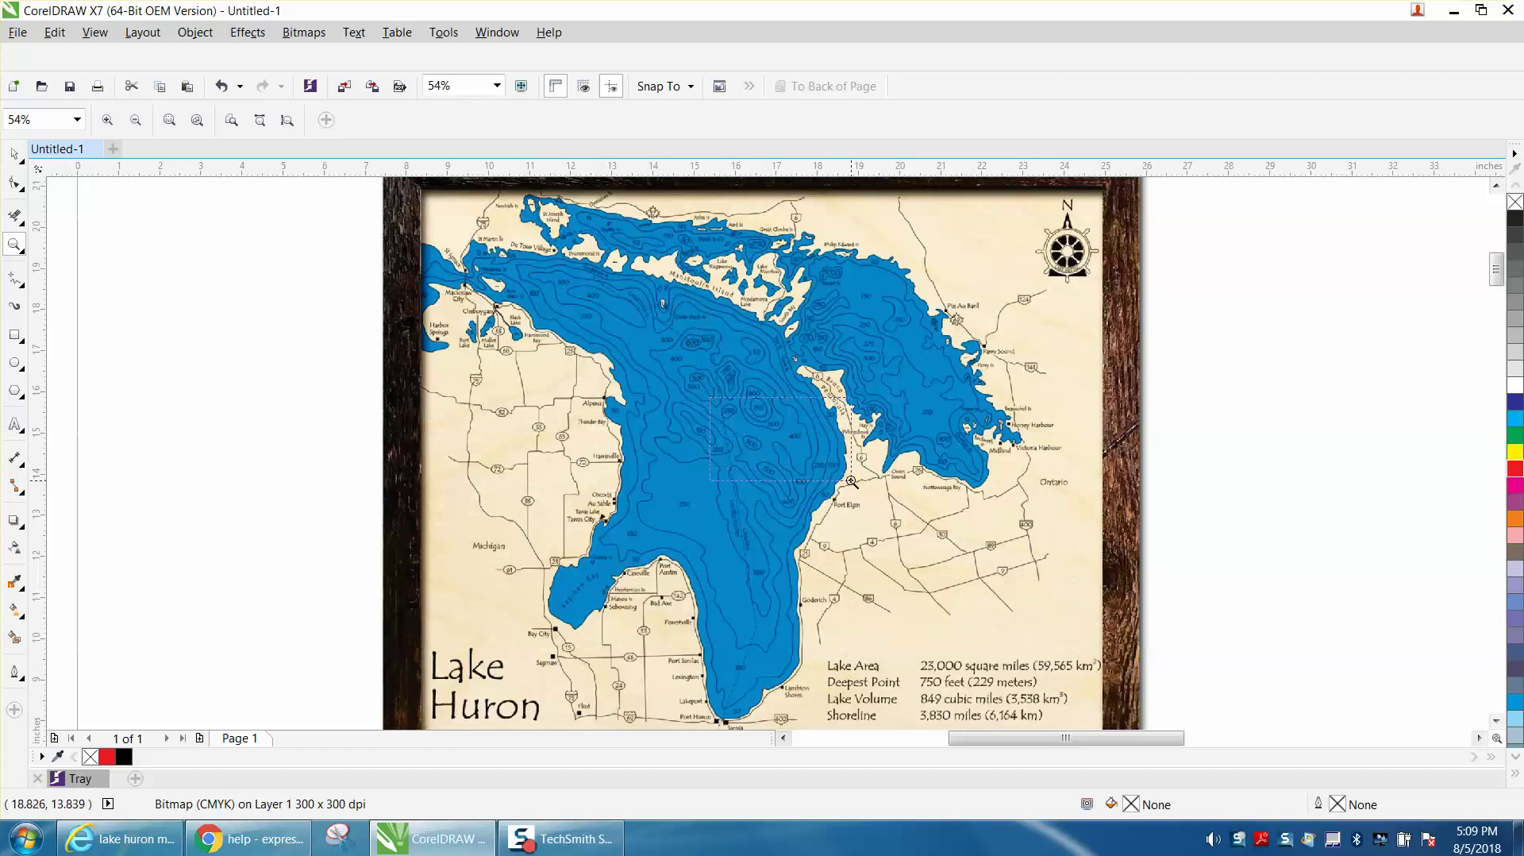
left_click(707, 394)
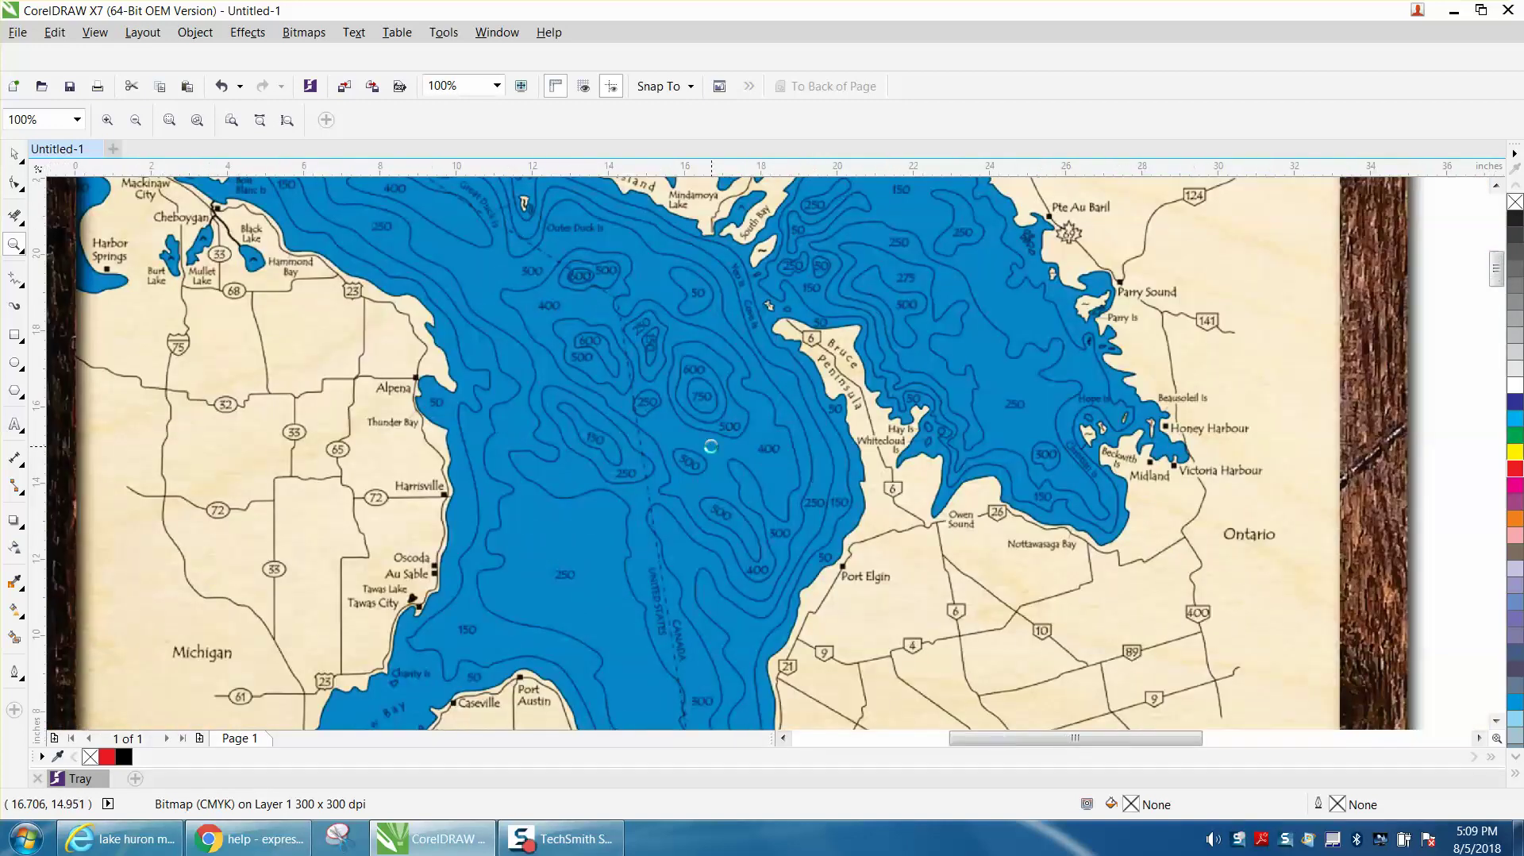
right_click(712, 447)
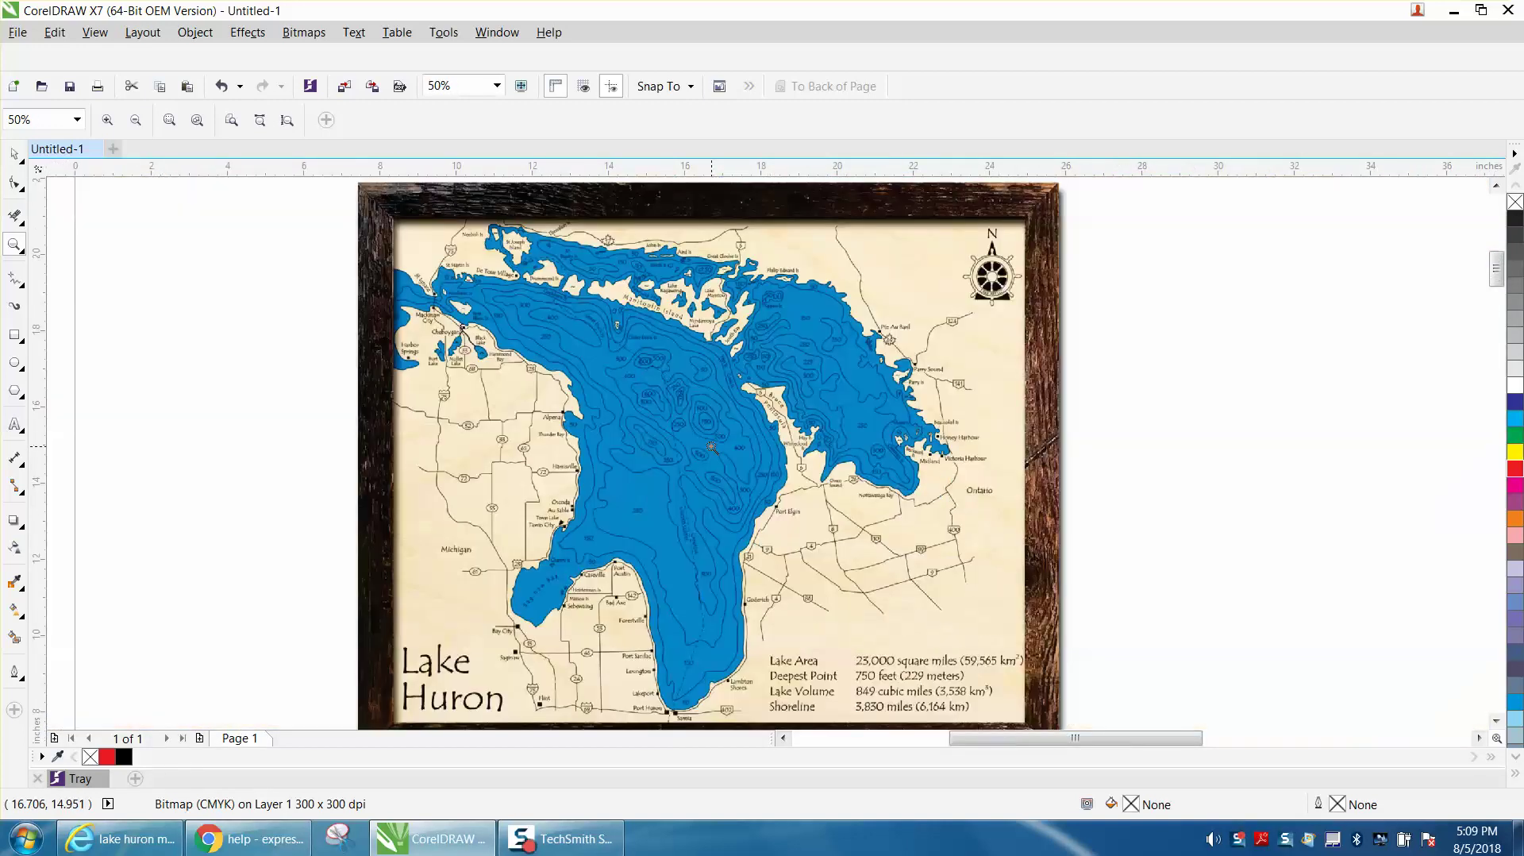
Step: Zoom out to fit the framed map, then bring up the Bing image page in Internet Explorer
right_click(671, 425)
left_click_drag(509, 299, 886, 600)
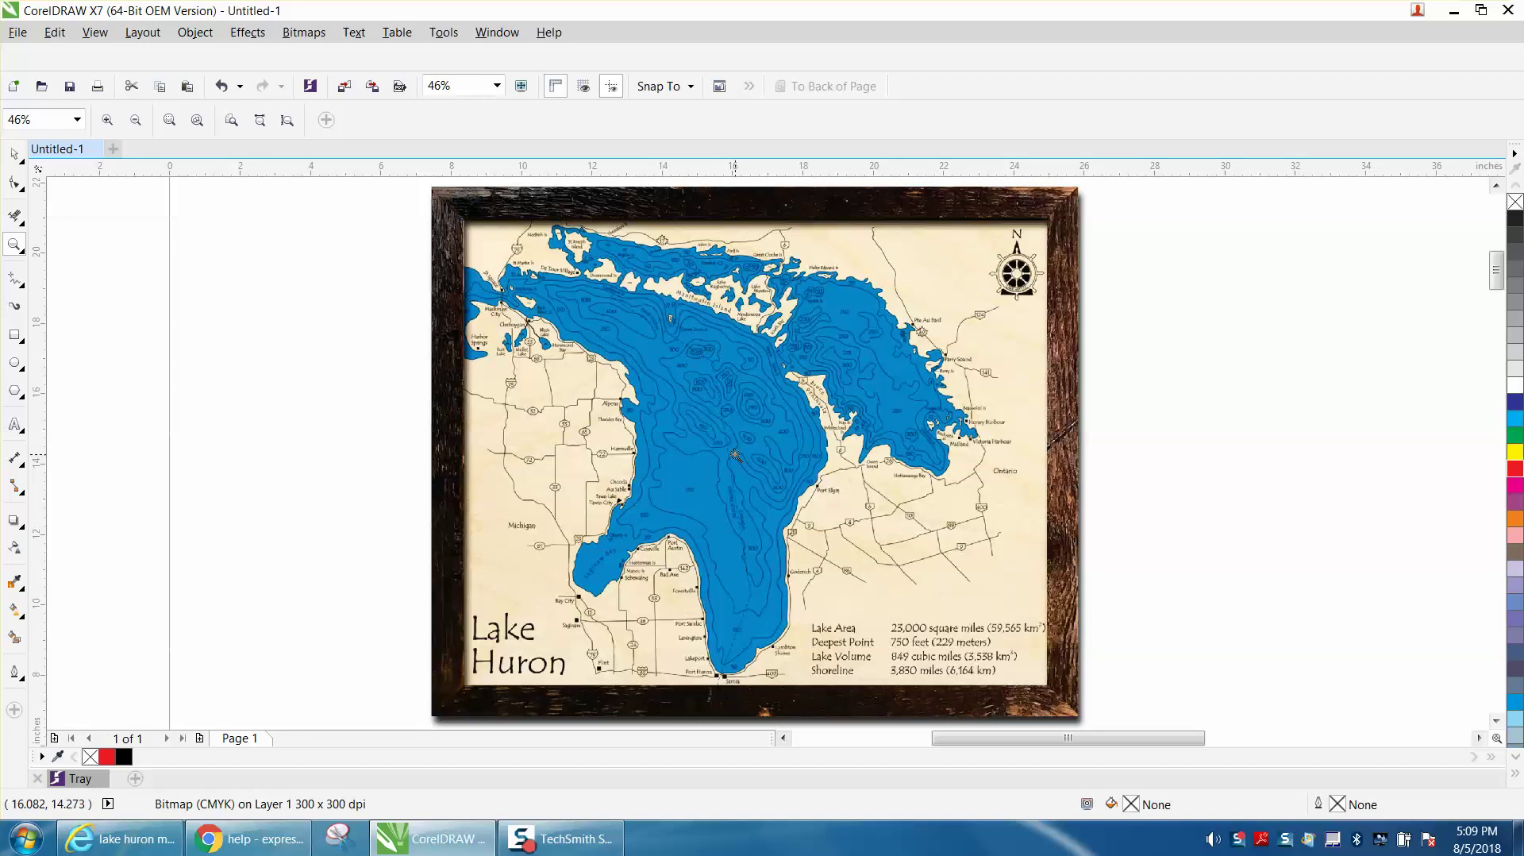
left_click(193, 798)
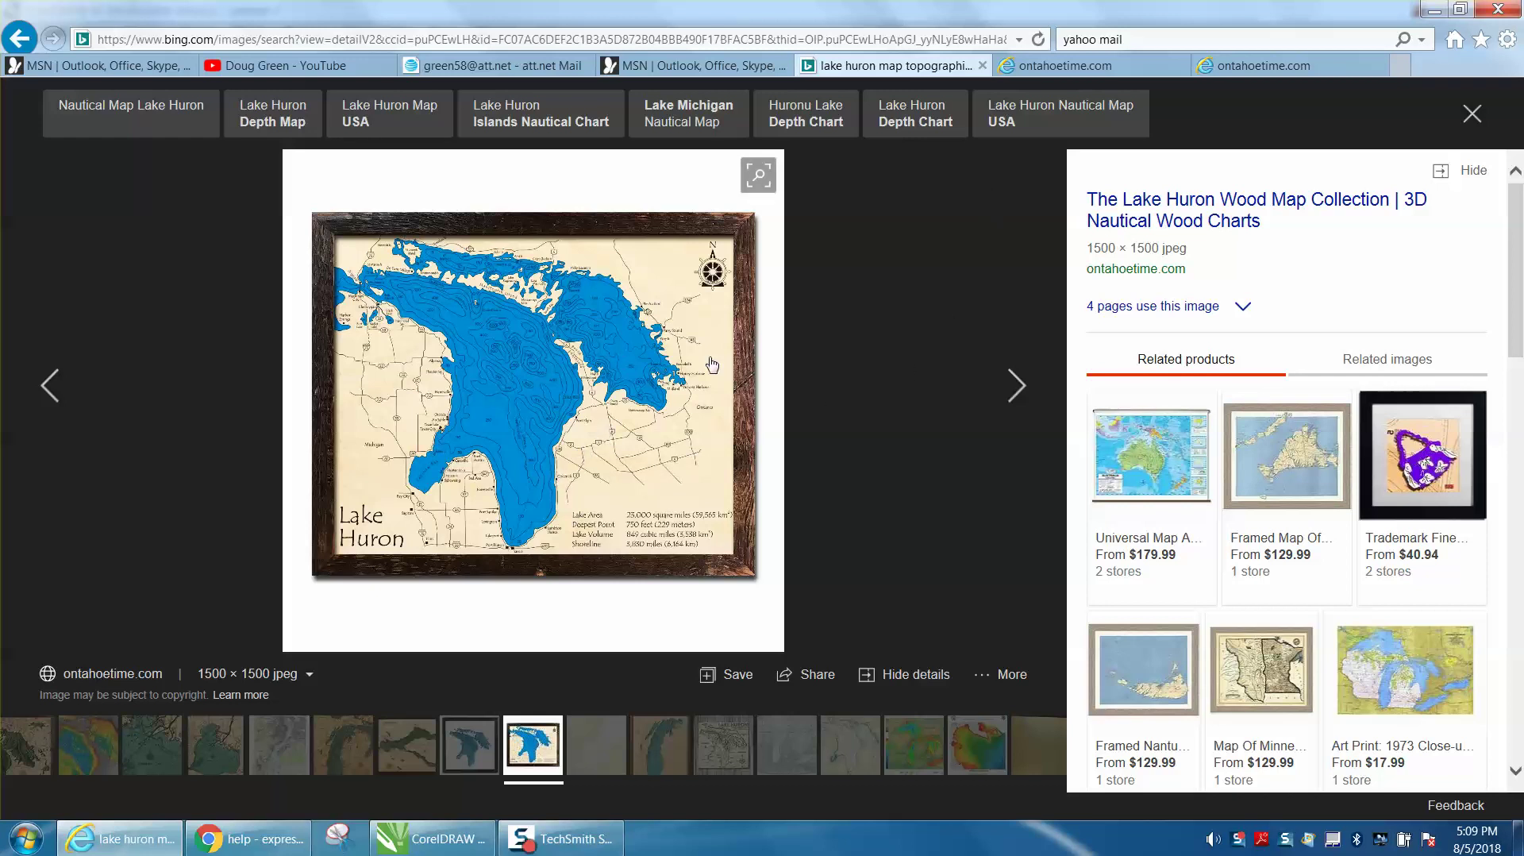
Step: Browse the Bing image results back past the Lake Michigan map to the Lake Saint Clair map
left_click(1016, 387)
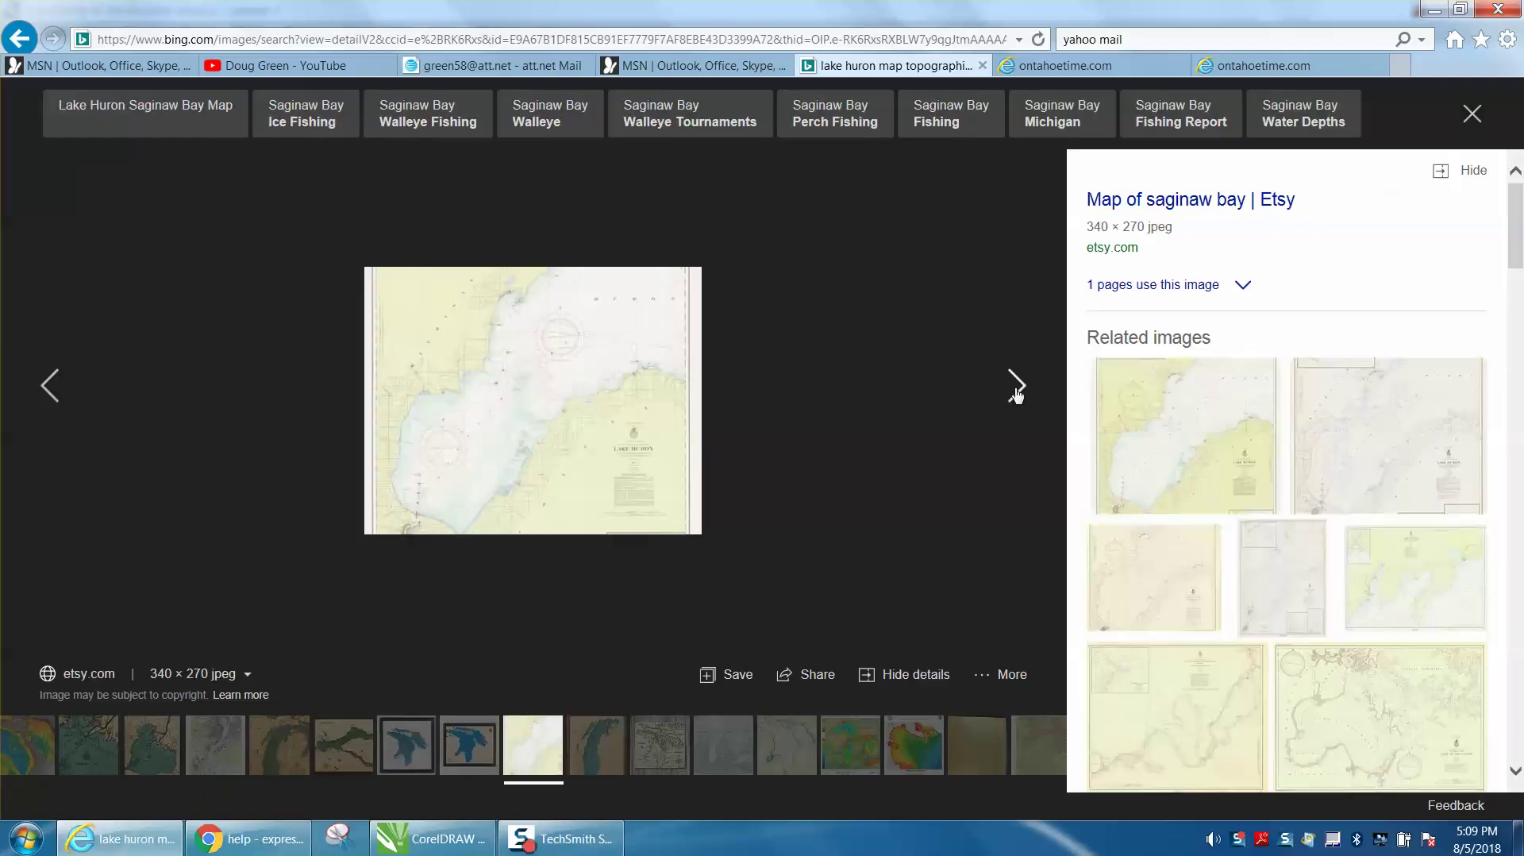
left_click(44, 385)
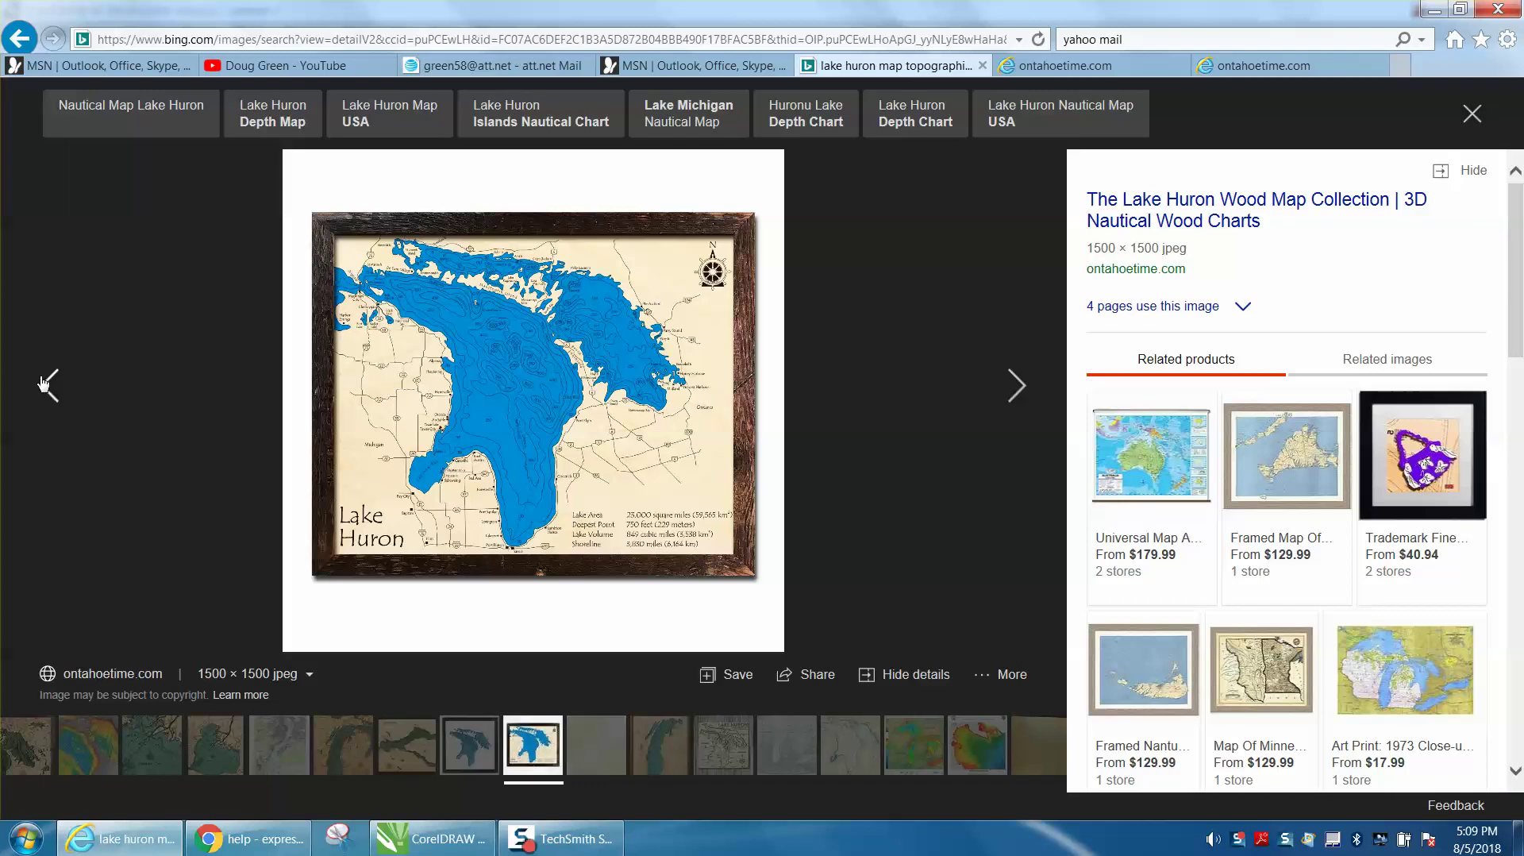
left_click(43, 384)
left_click(44, 385)
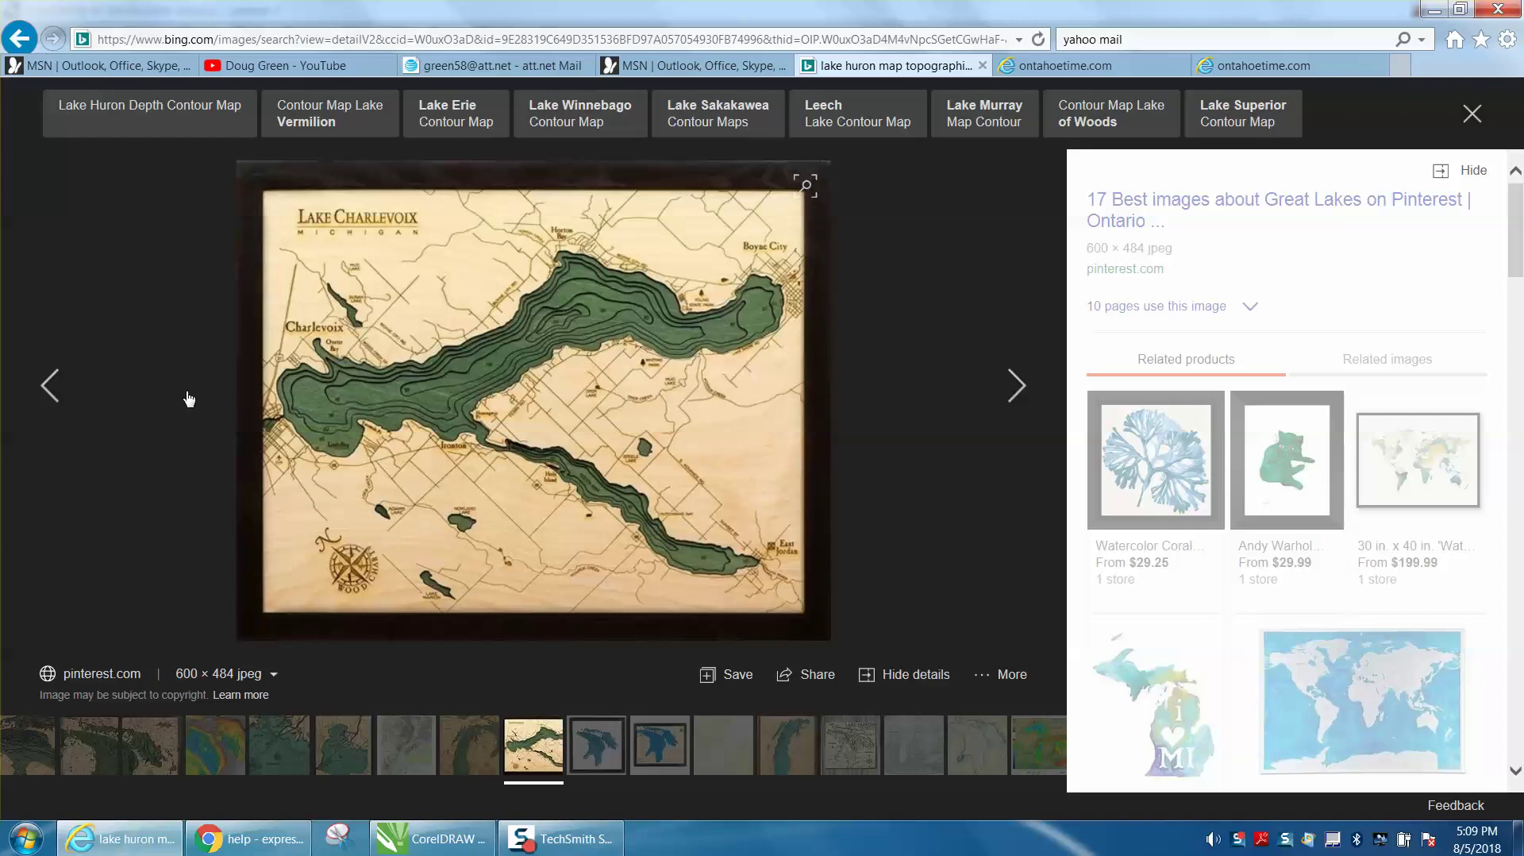
left_click(48, 386)
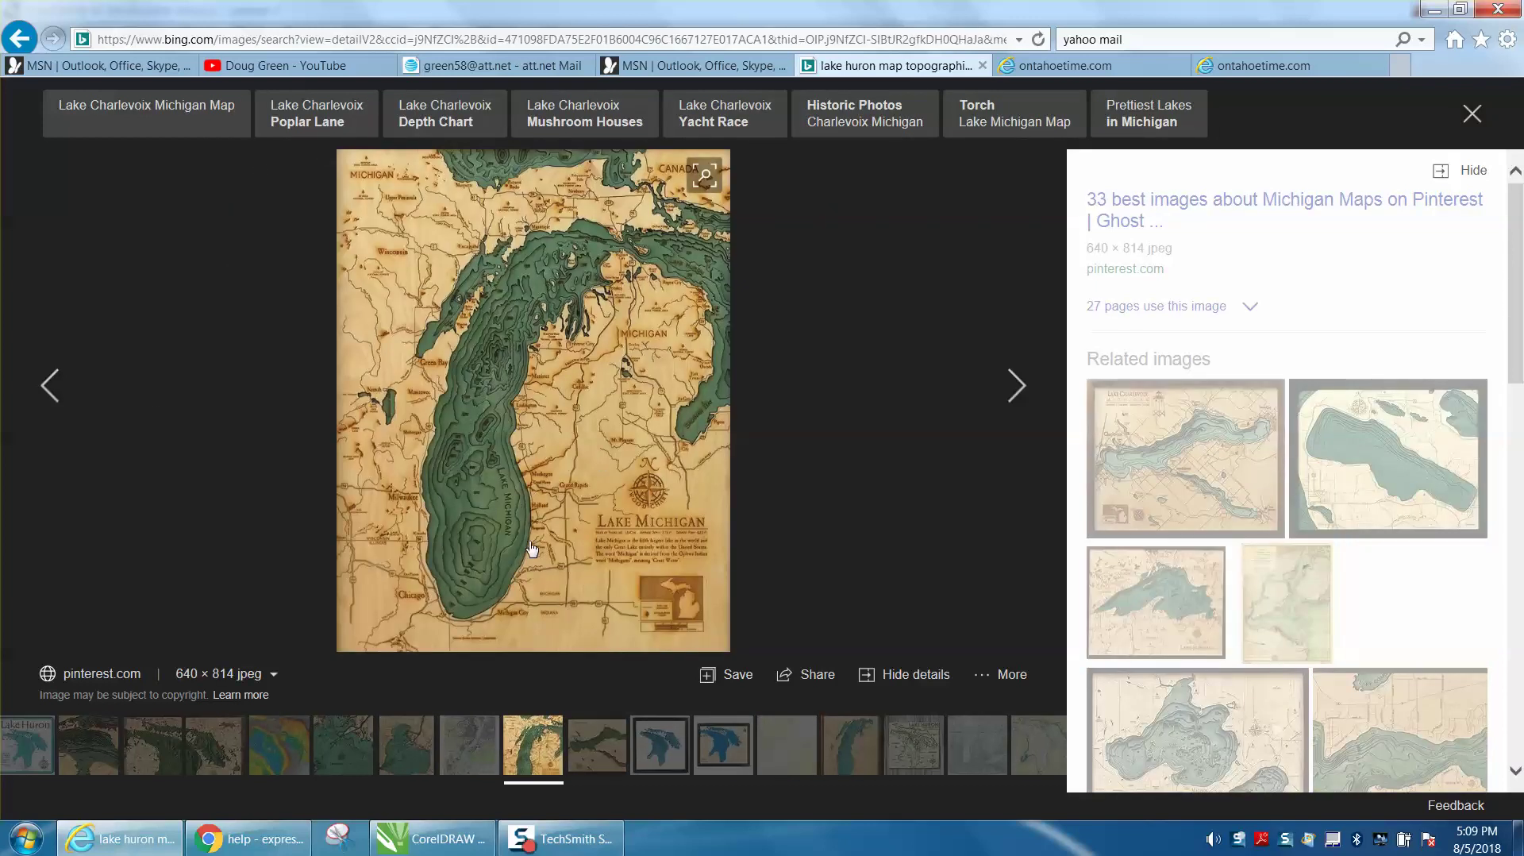
left_click(49, 388)
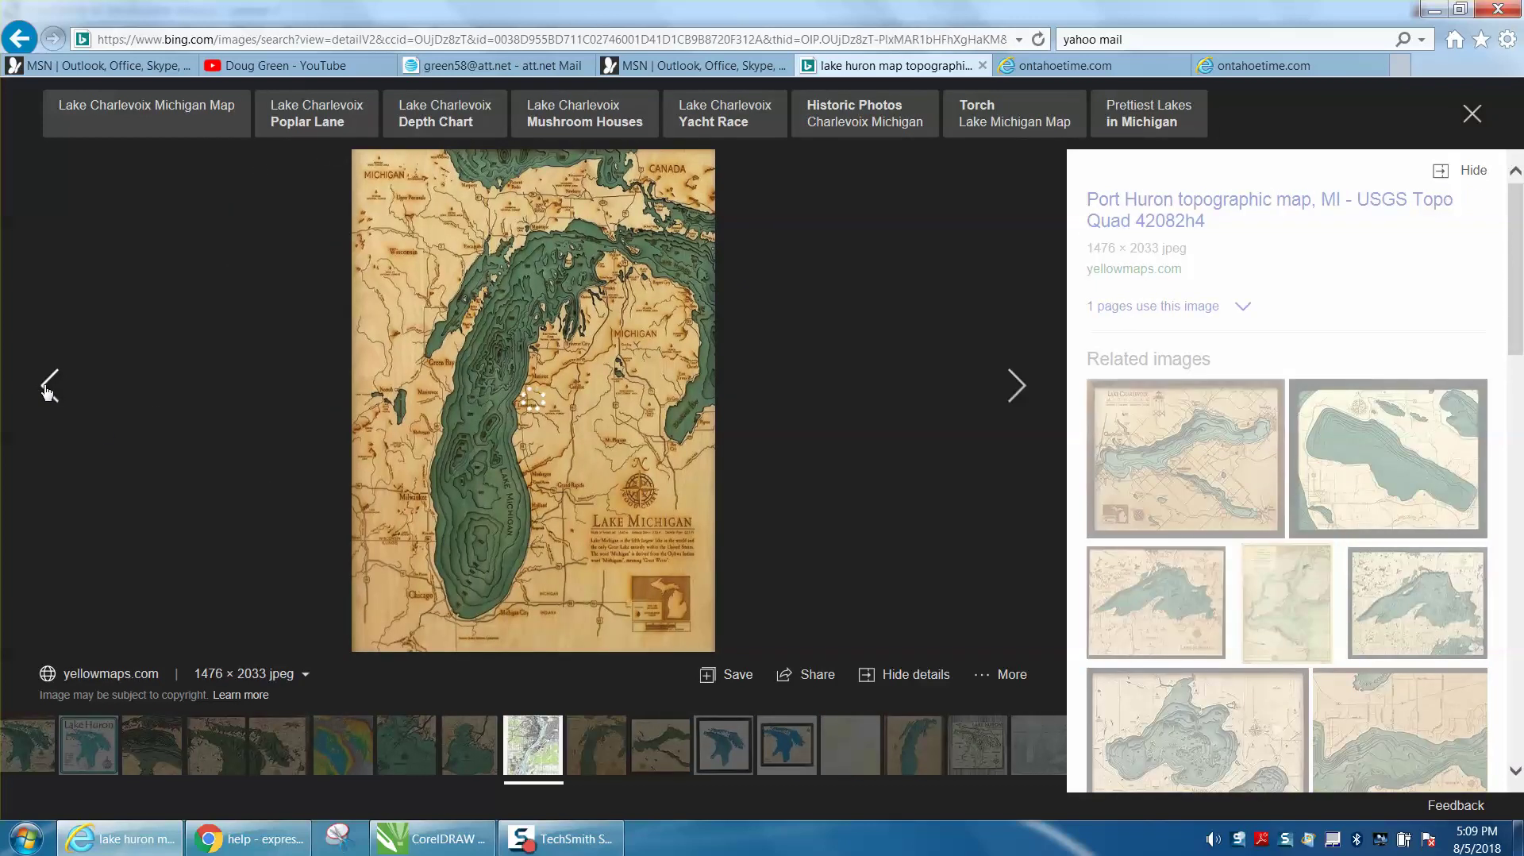
left_click(48, 388)
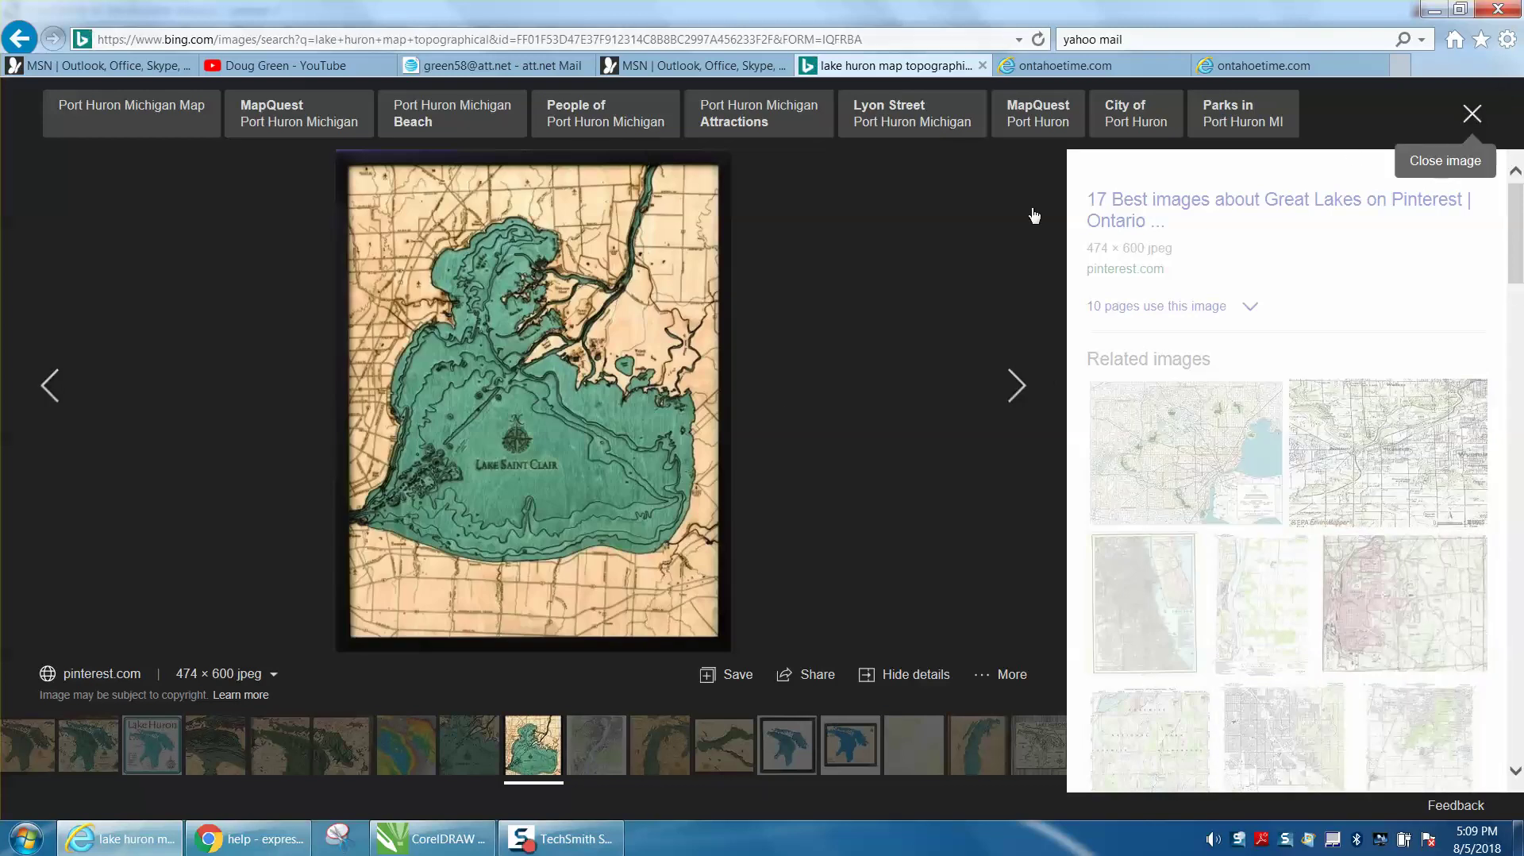
Step: Copy the blue framed Lake Huron map image and return to CorelDRAW
left_click(1466, 119)
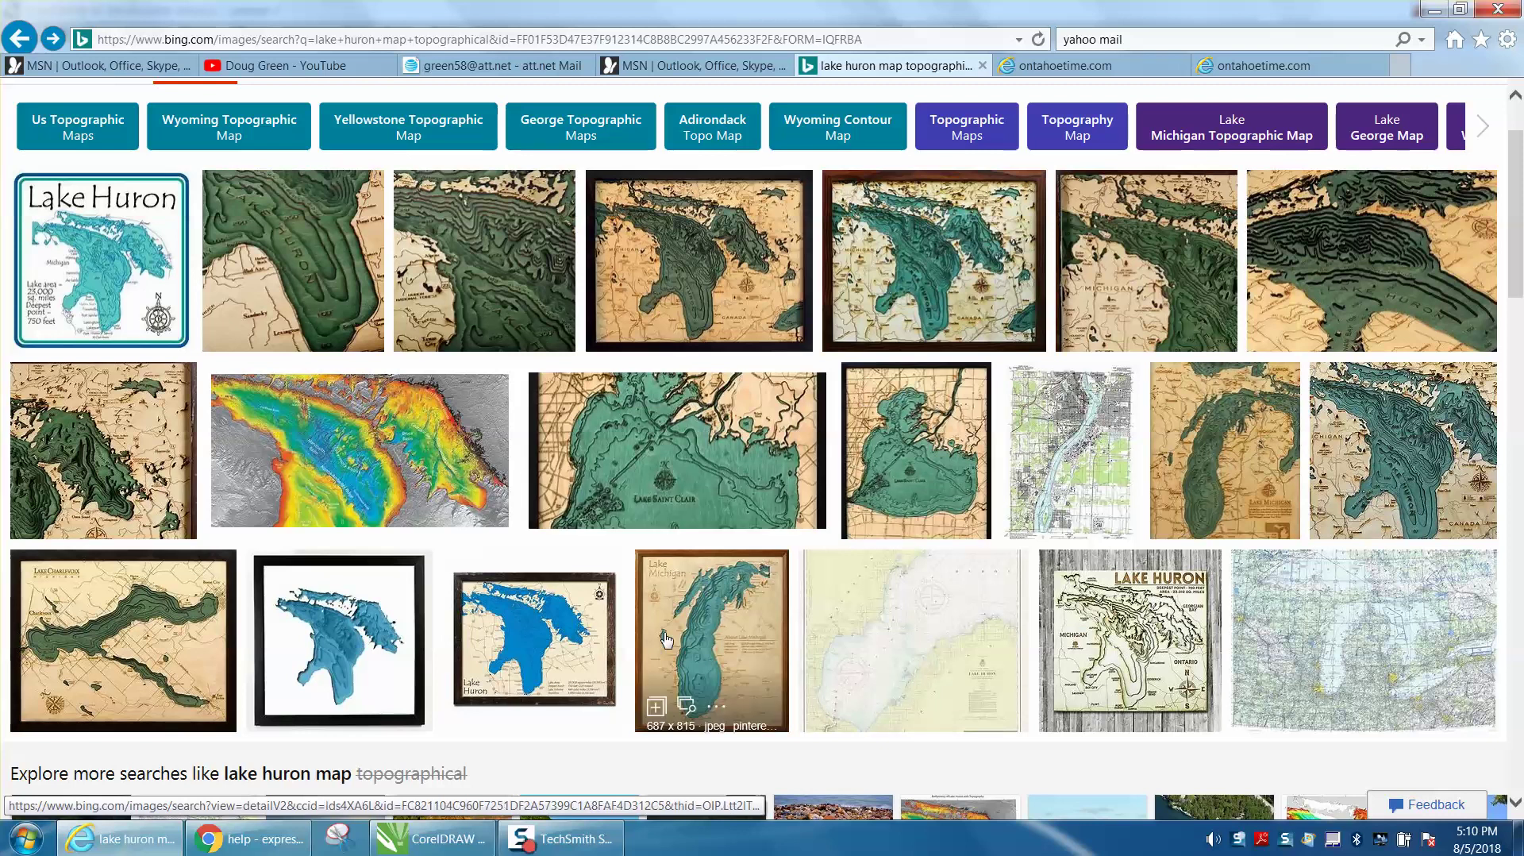
left_click(554, 651)
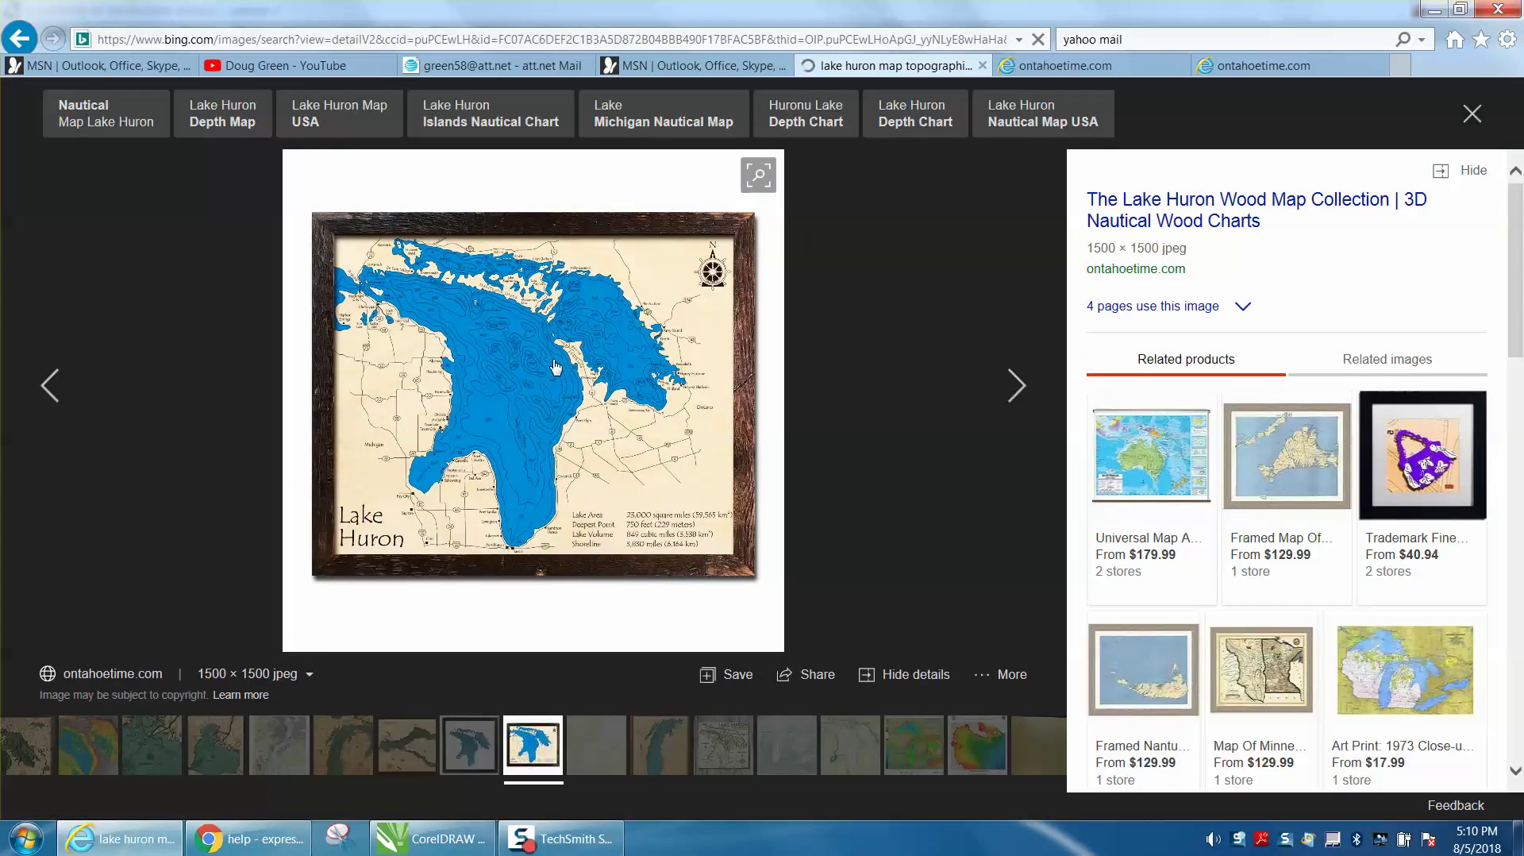
right_click(555, 367)
left_click(623, 618)
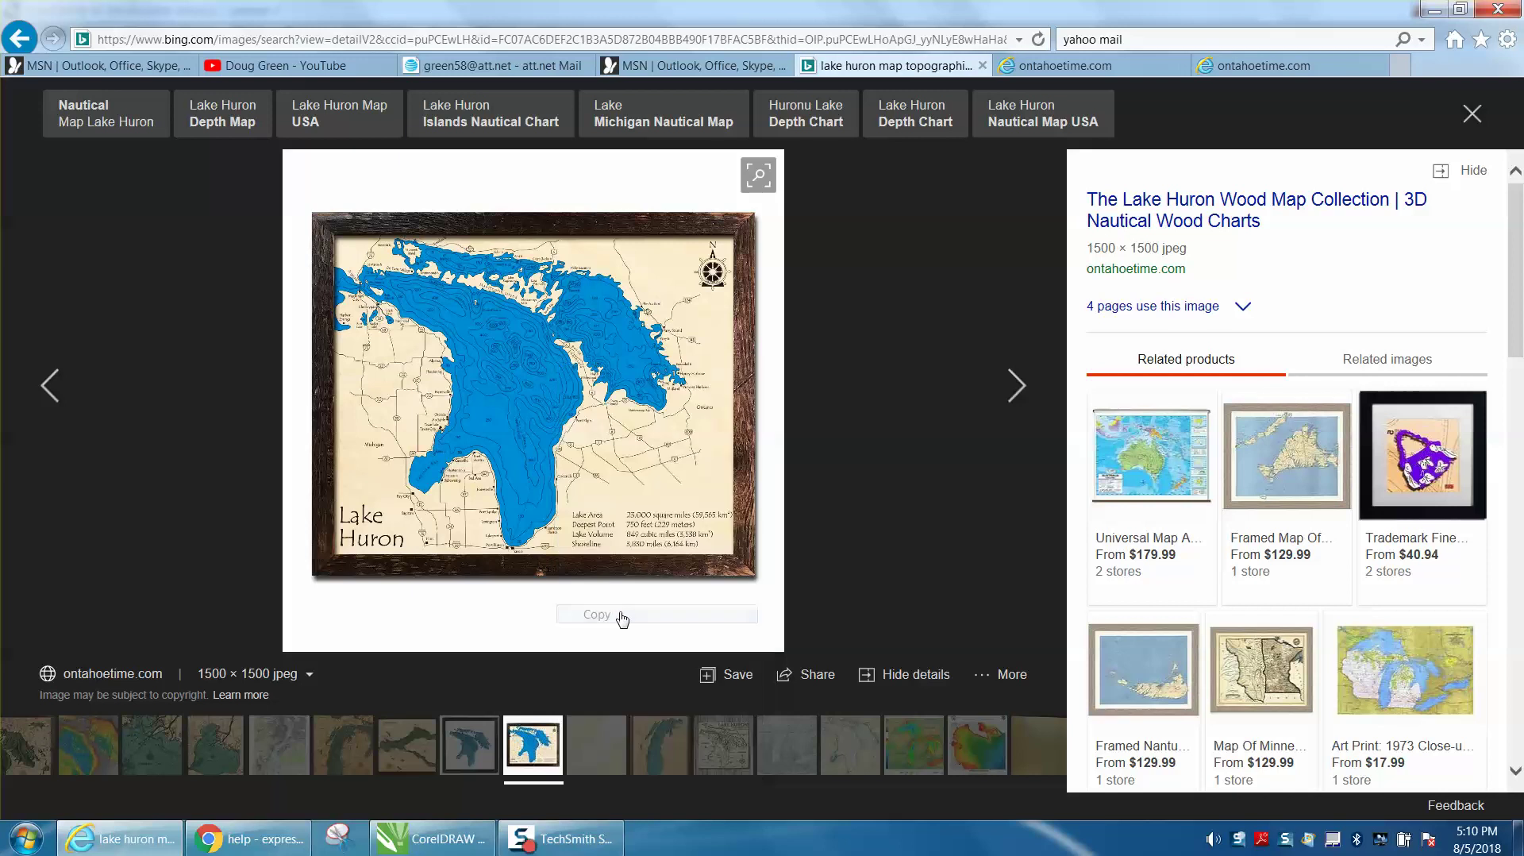
left_click(434, 838)
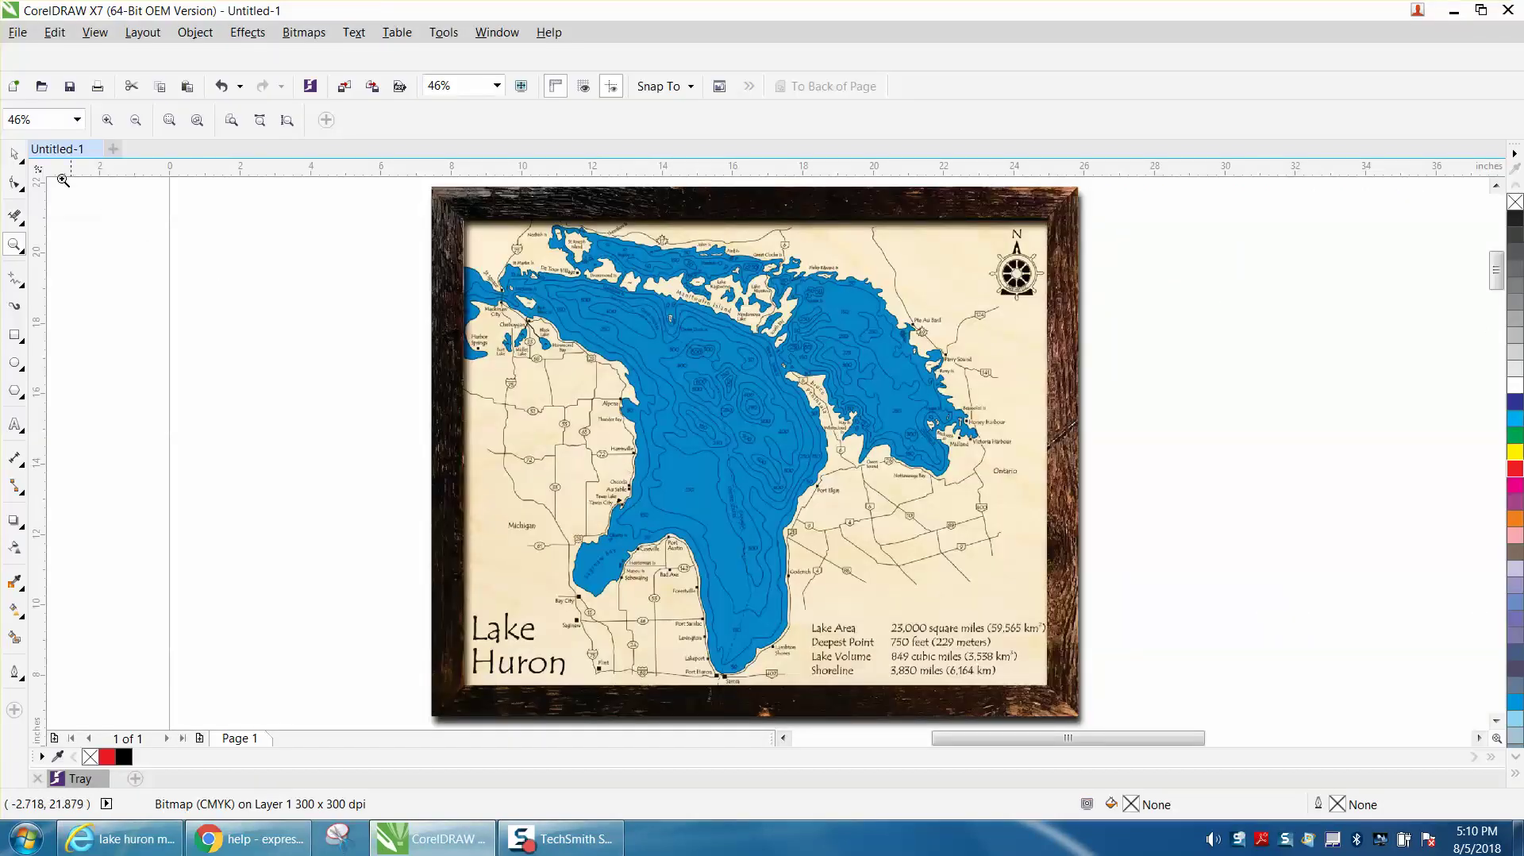
Step: Select the Lake Huron bitmap and resample it at 20.83 × 20.83 inches and 300 dpi
left_click(14, 153)
left_click(488, 200)
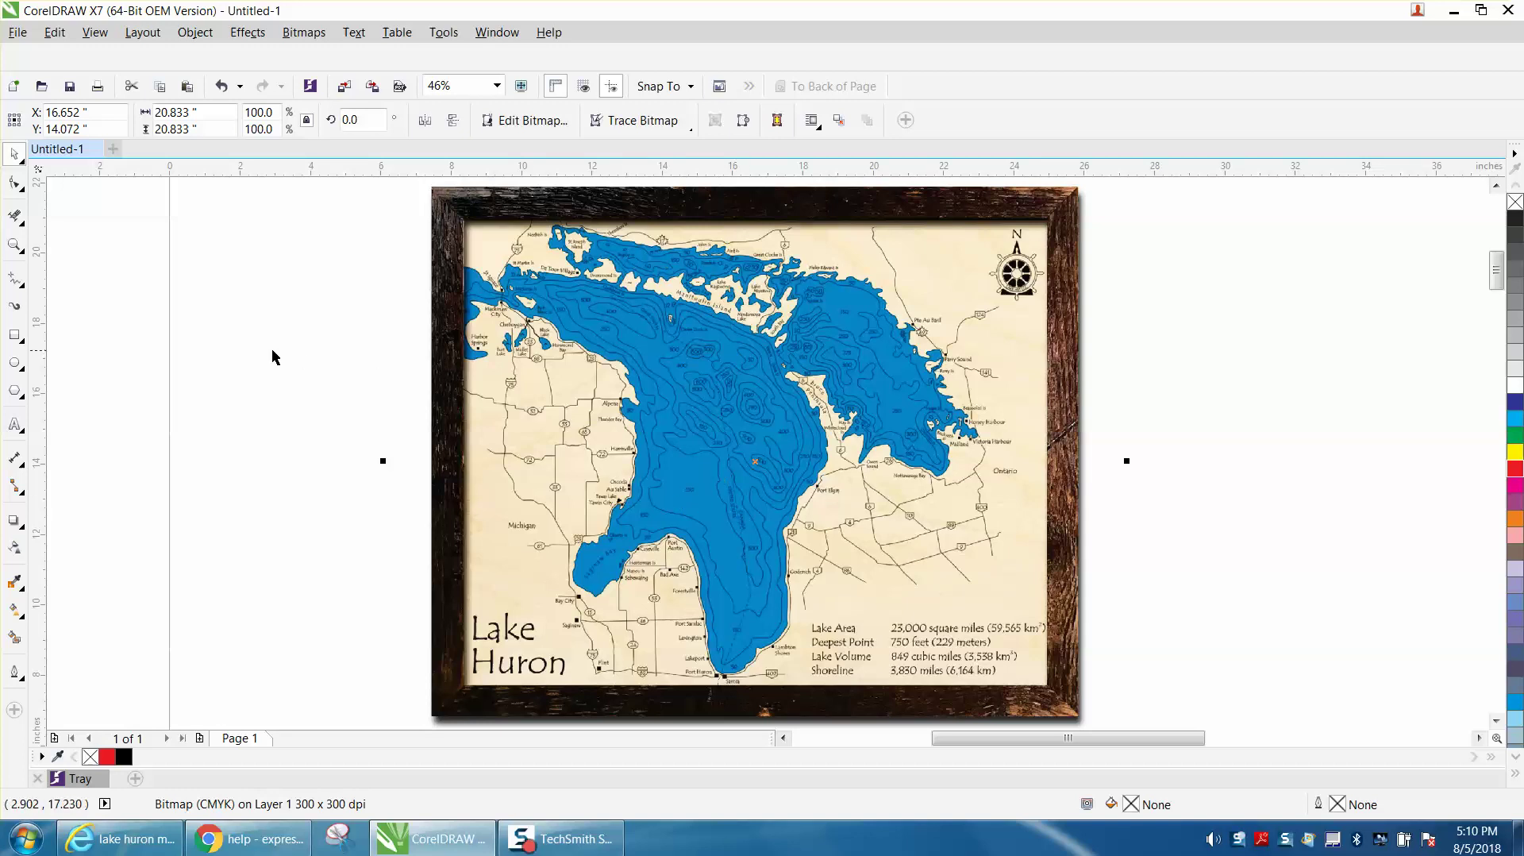
left_click(399, 351)
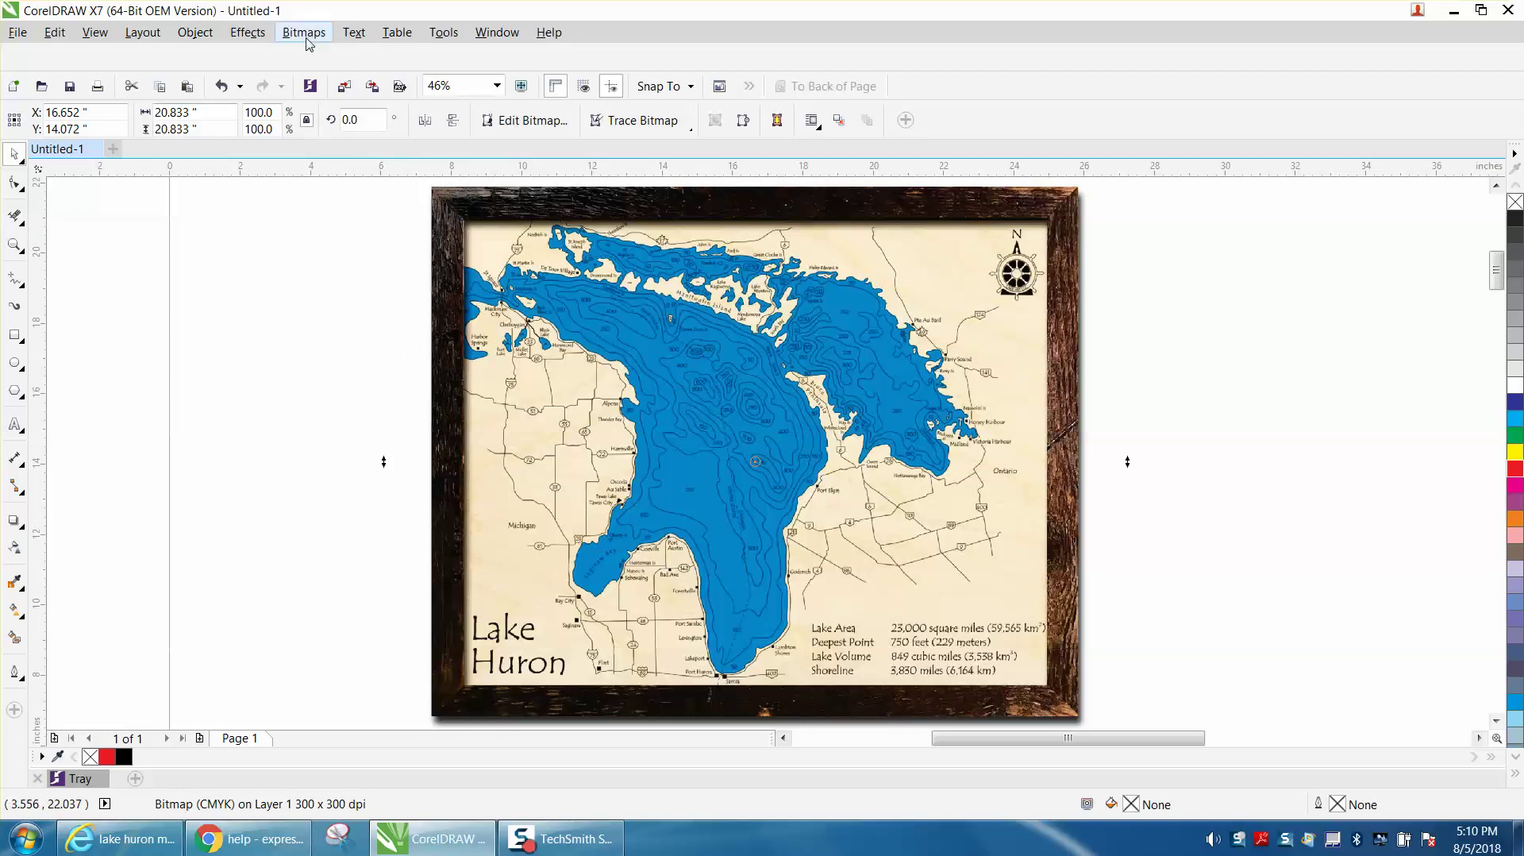
left_click(306, 35)
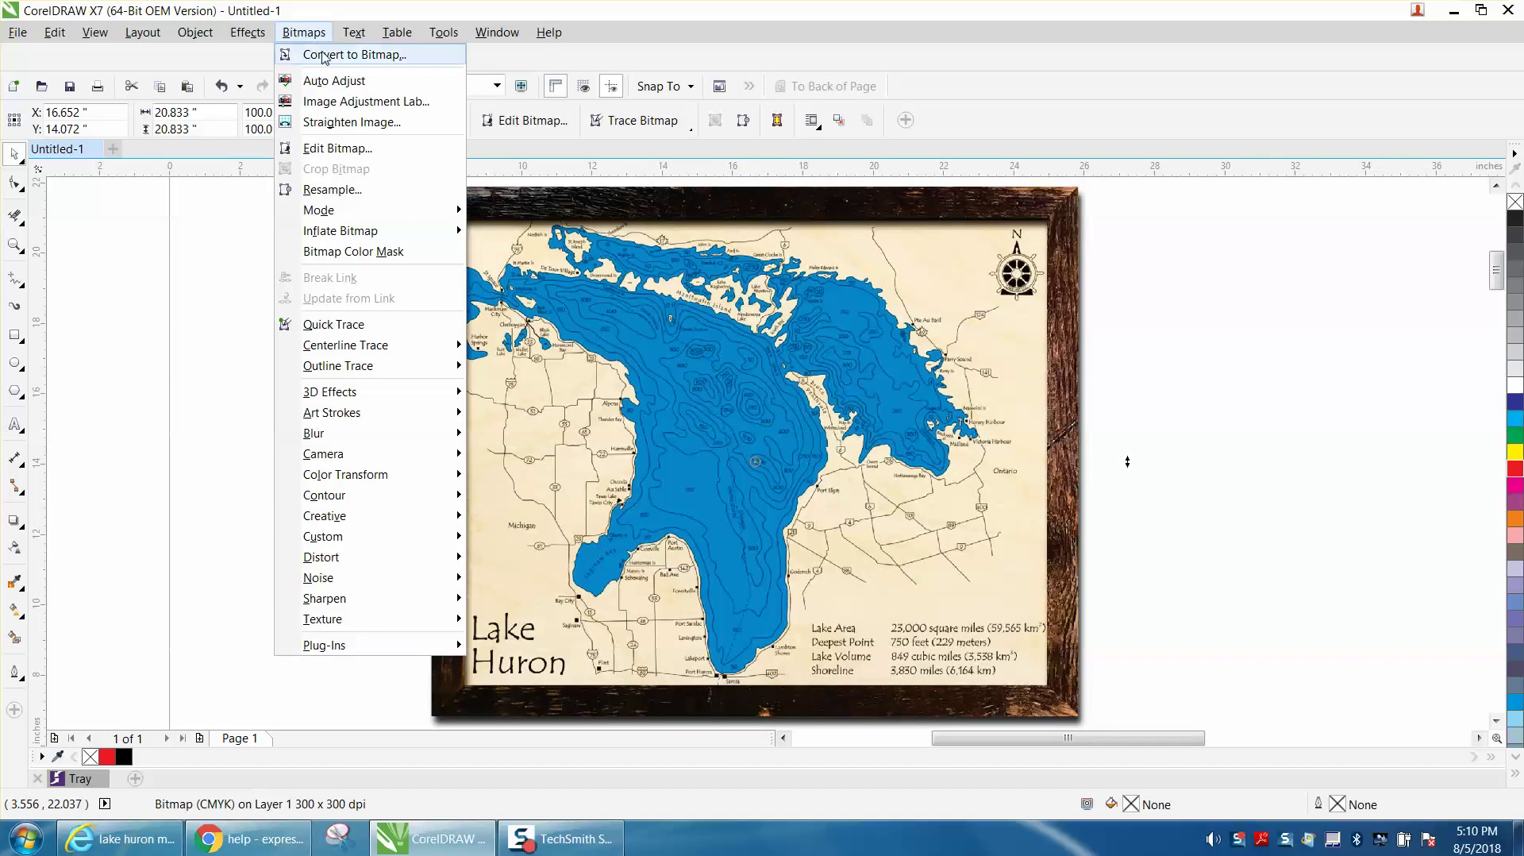
left_click(332, 189)
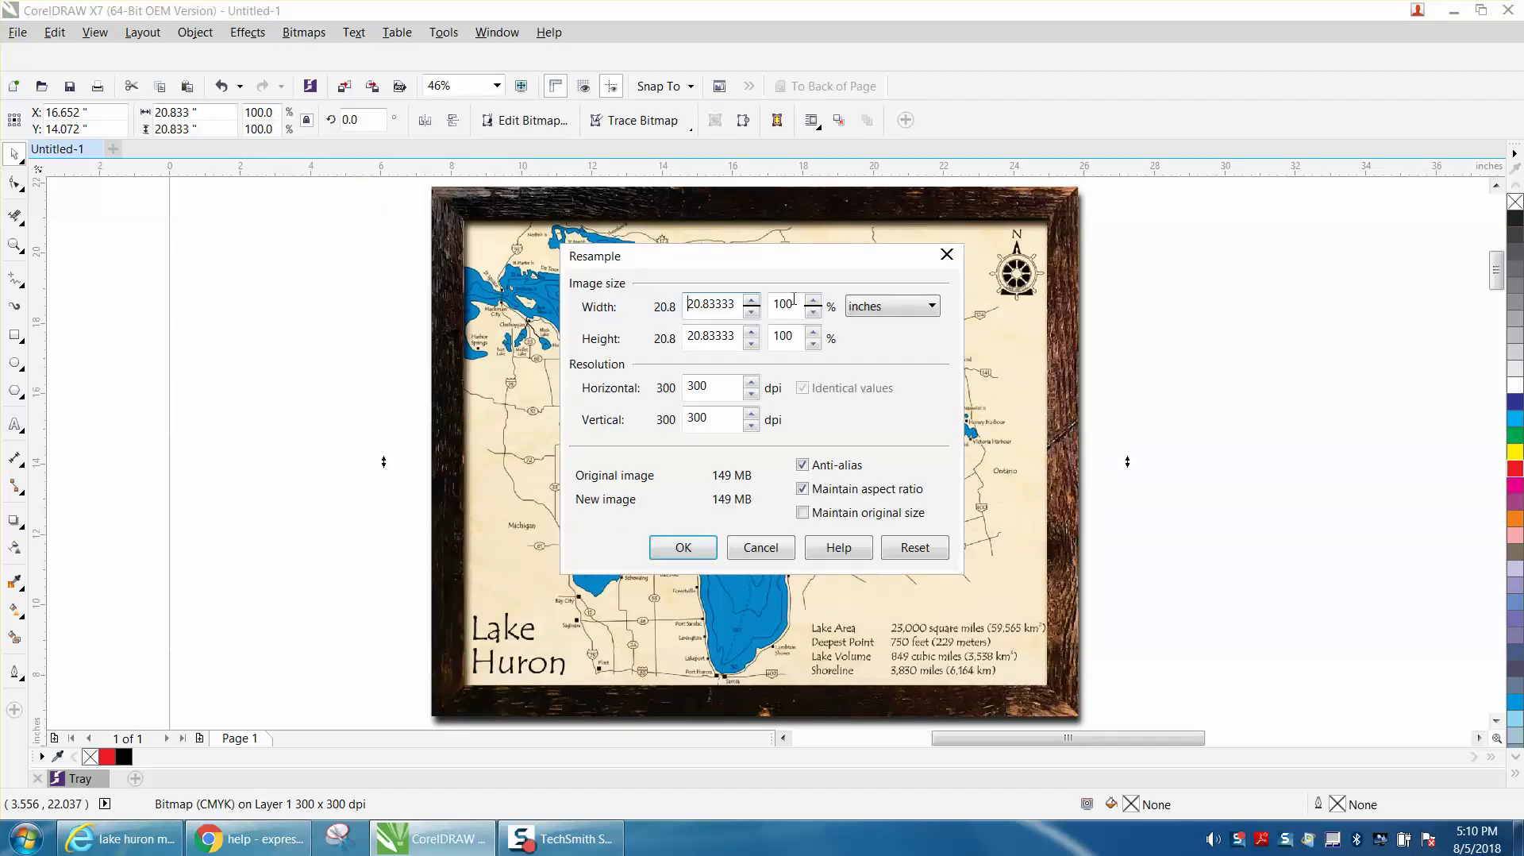
left_click(683, 549)
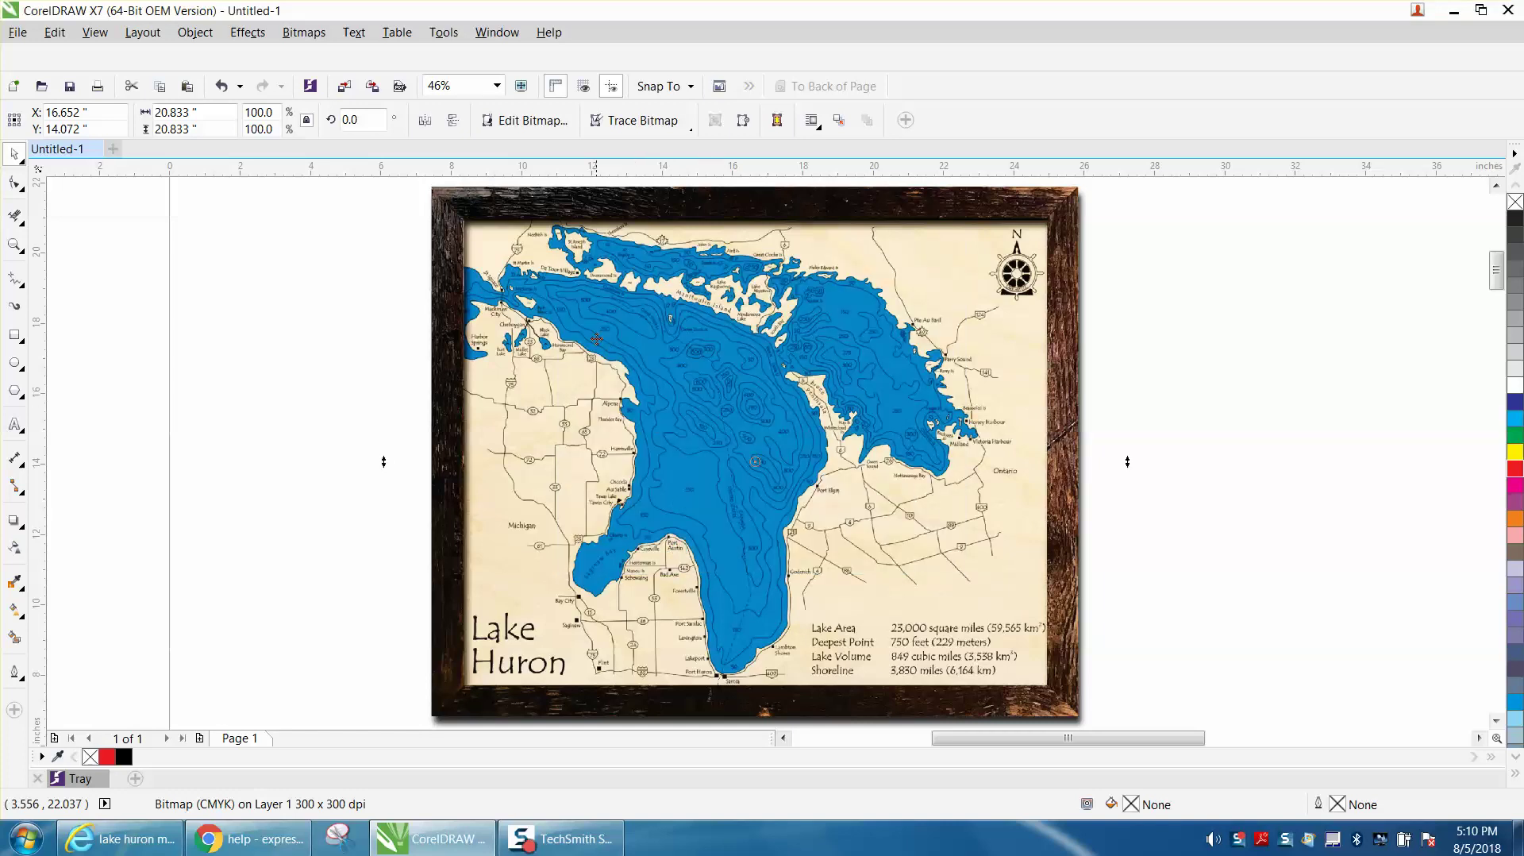
left_click(318, 39)
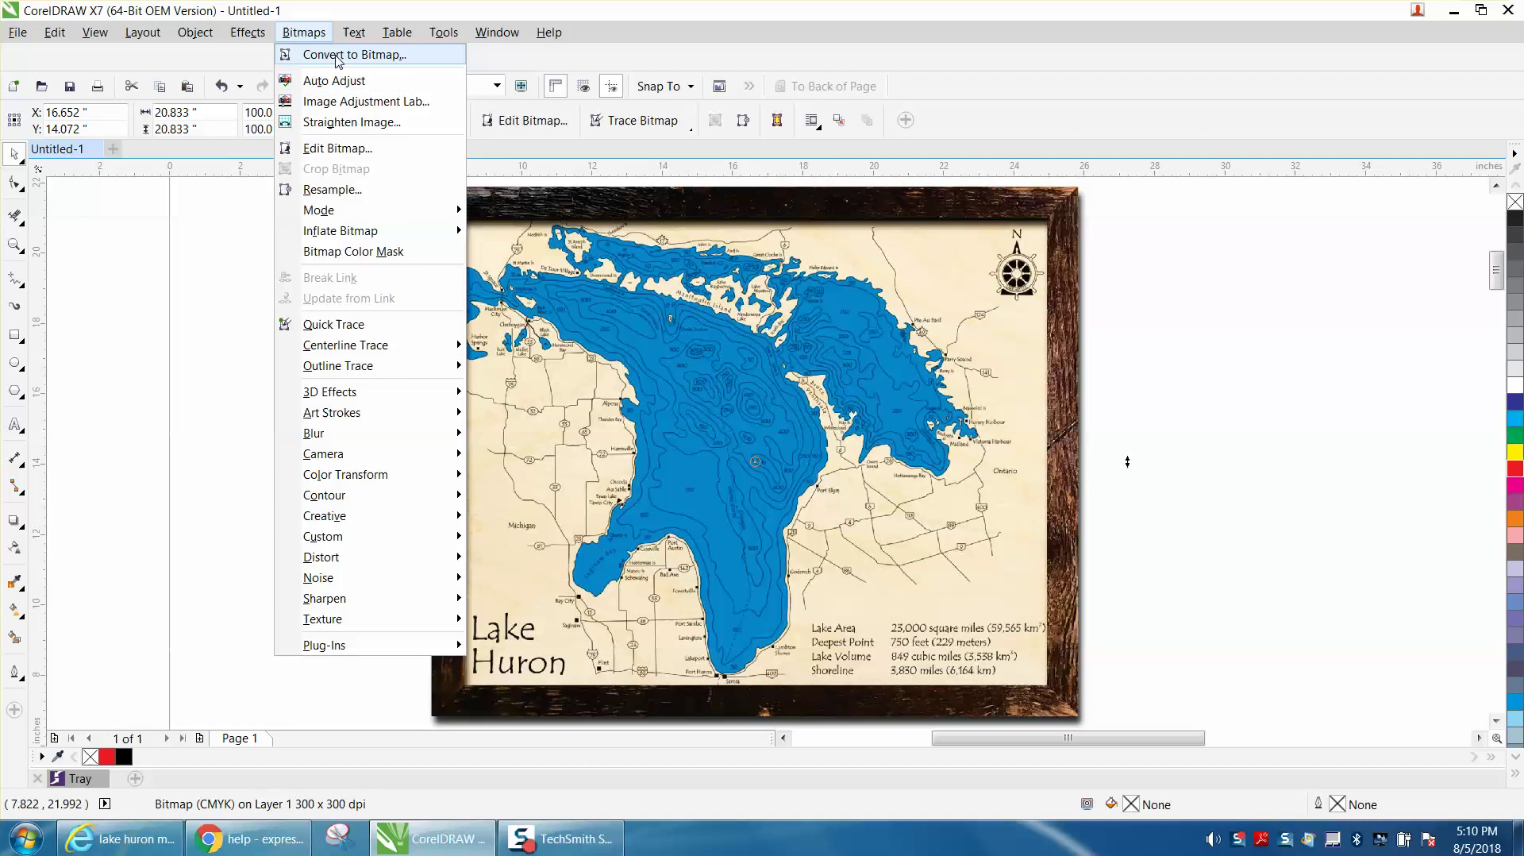
Step: Convert the map to a 300 dpi CMYK Color (32-bit) bitmap with anti-aliasing and transparent background
left_click(337, 55)
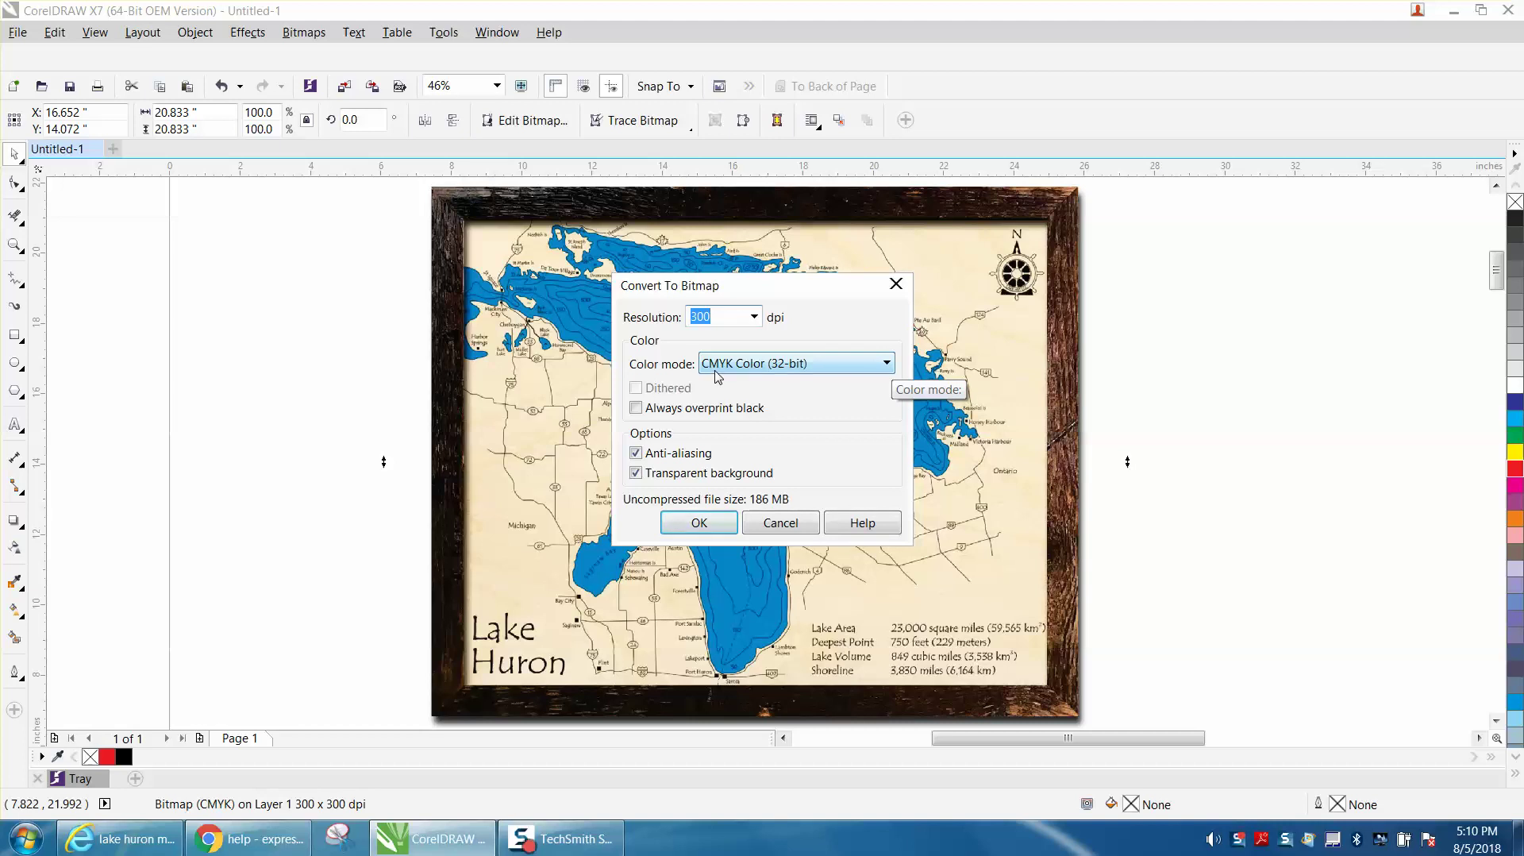
left_click(721, 522)
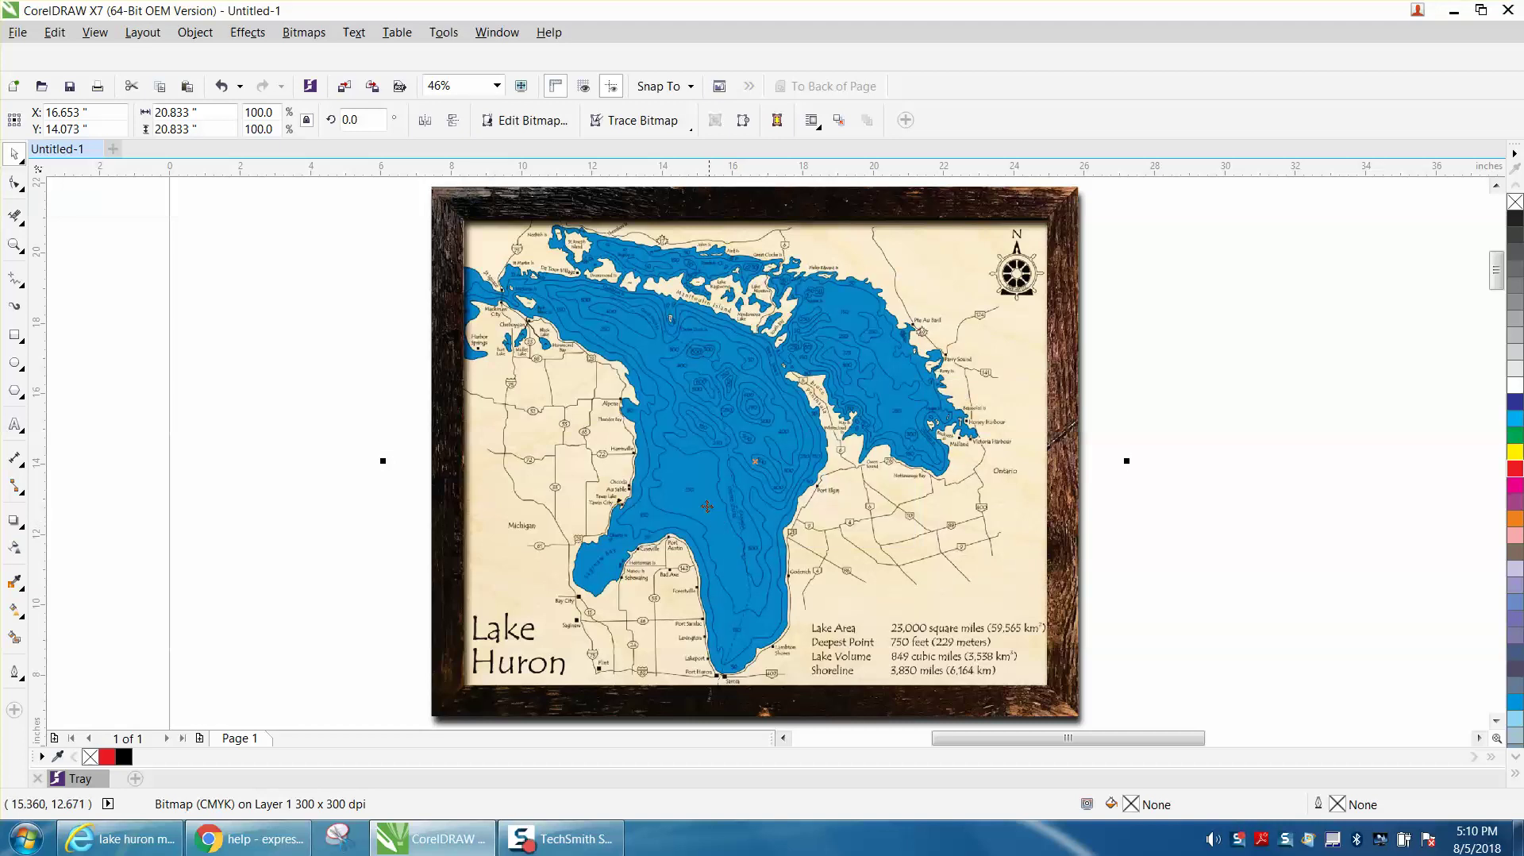
Step: Run a reduced-bitmap Outline Trace > Line Art PowerTRACE, giving 656 curves in 13 colours
scroll(724, 476, "down", 2)
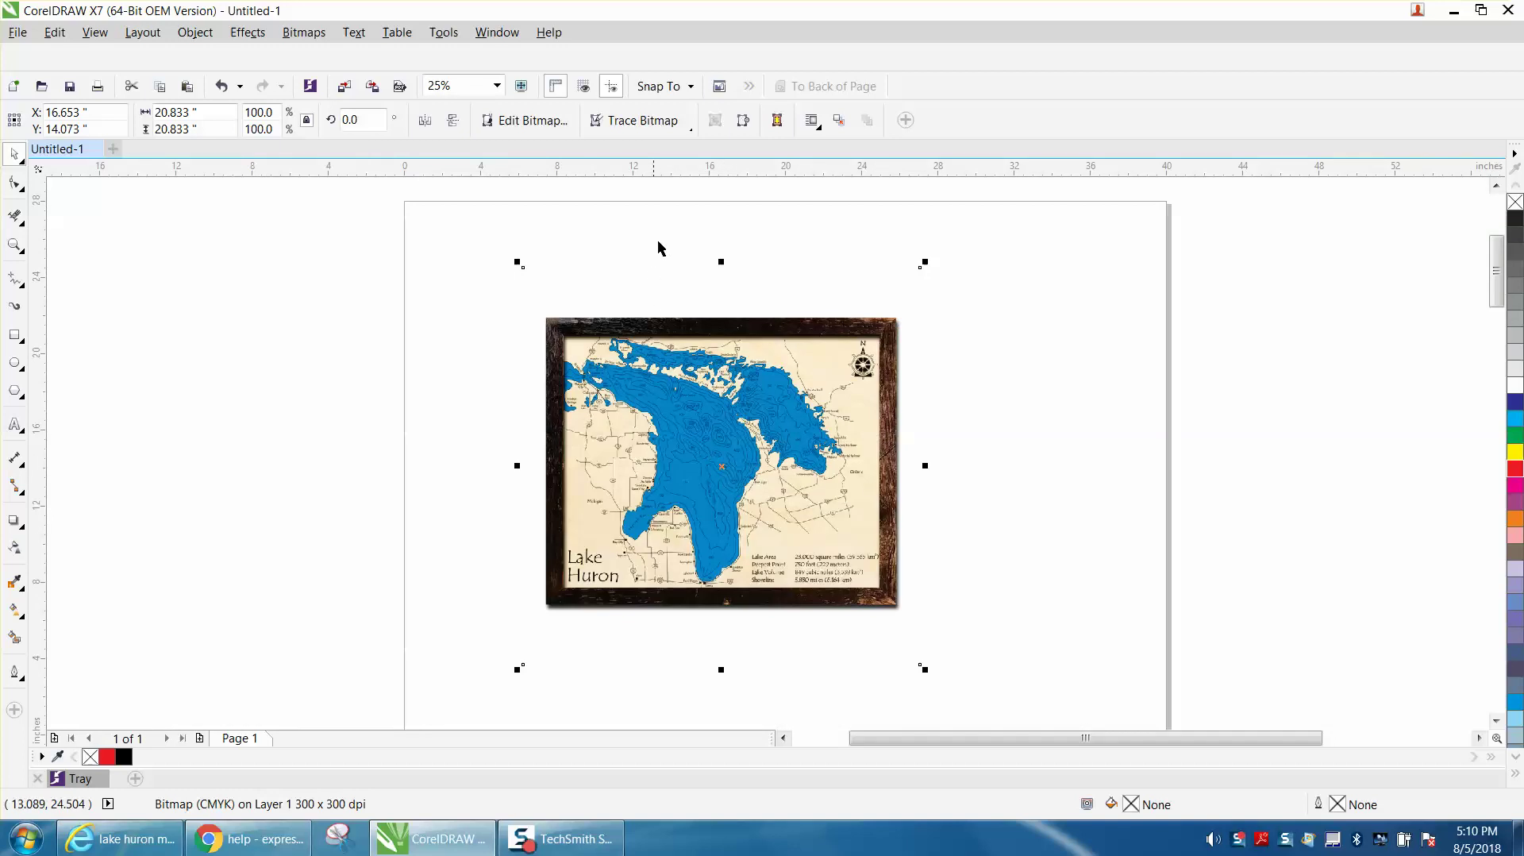
left_click(660, 125)
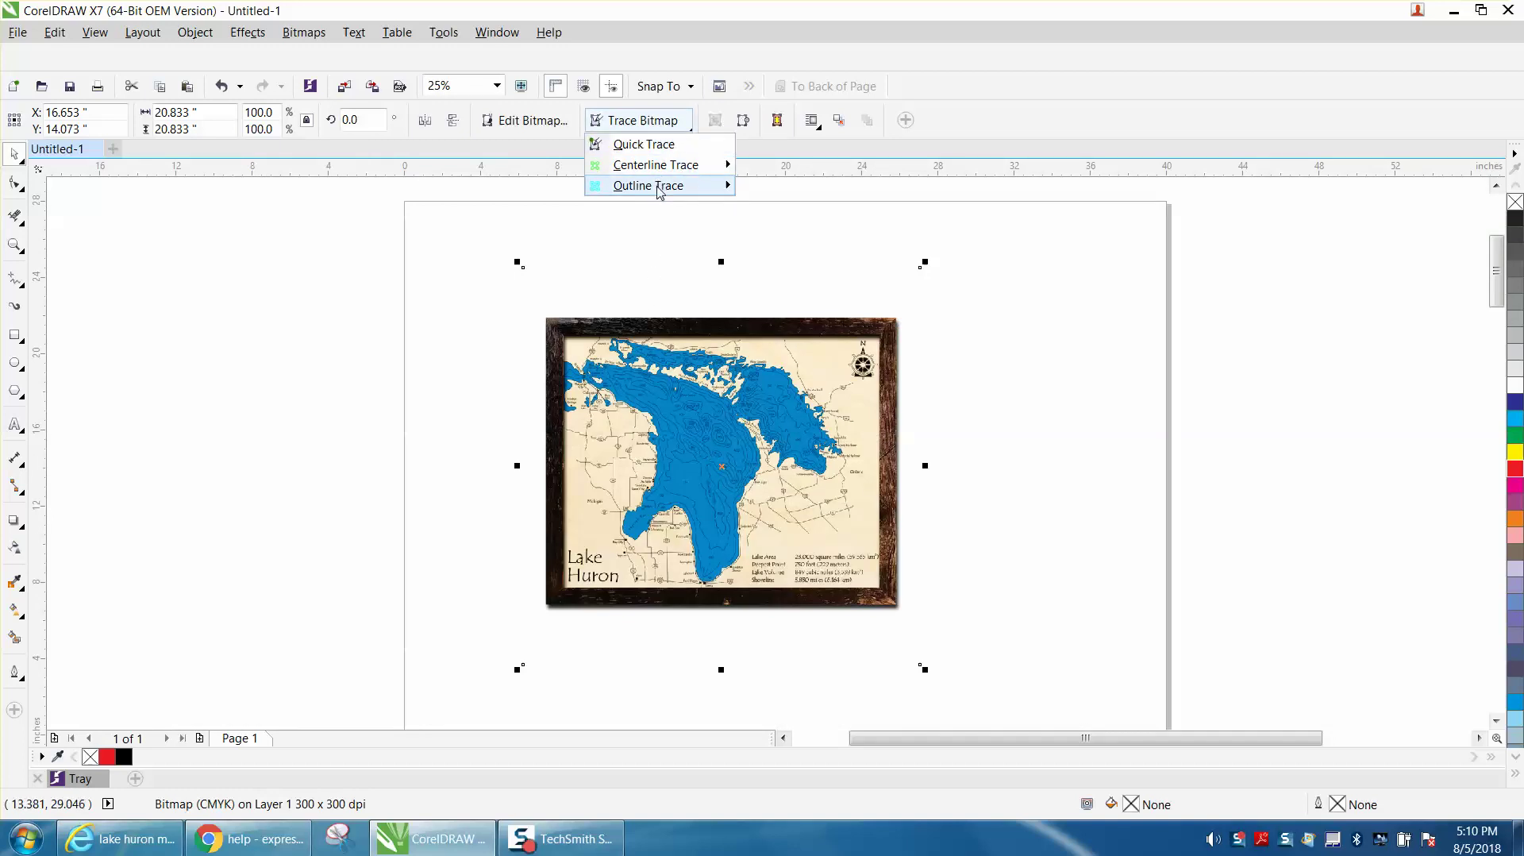
mouse_move(656, 187)
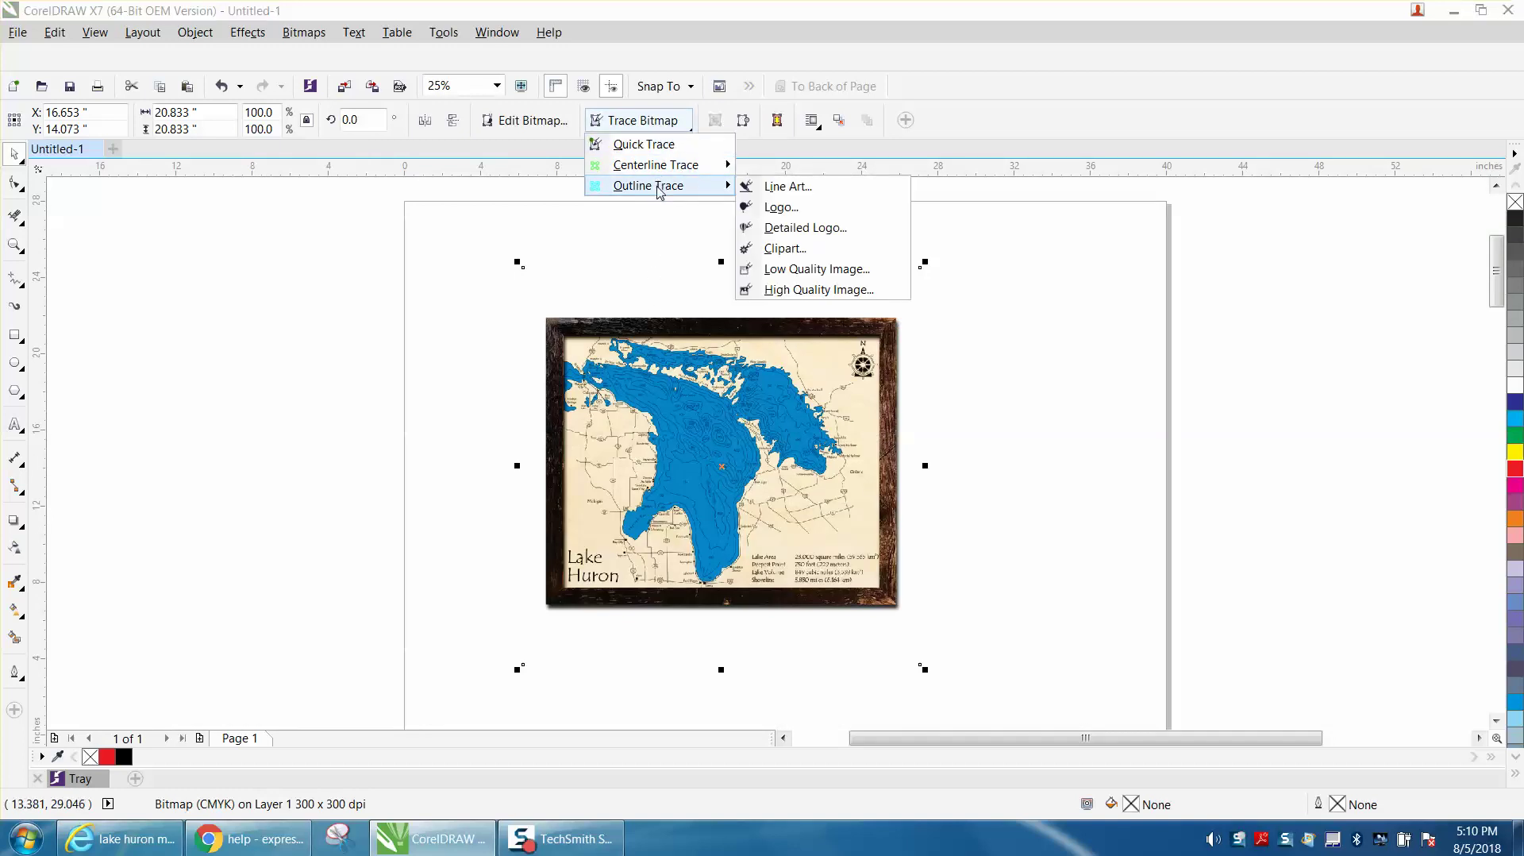
left_click(786, 187)
left_click(391, 405)
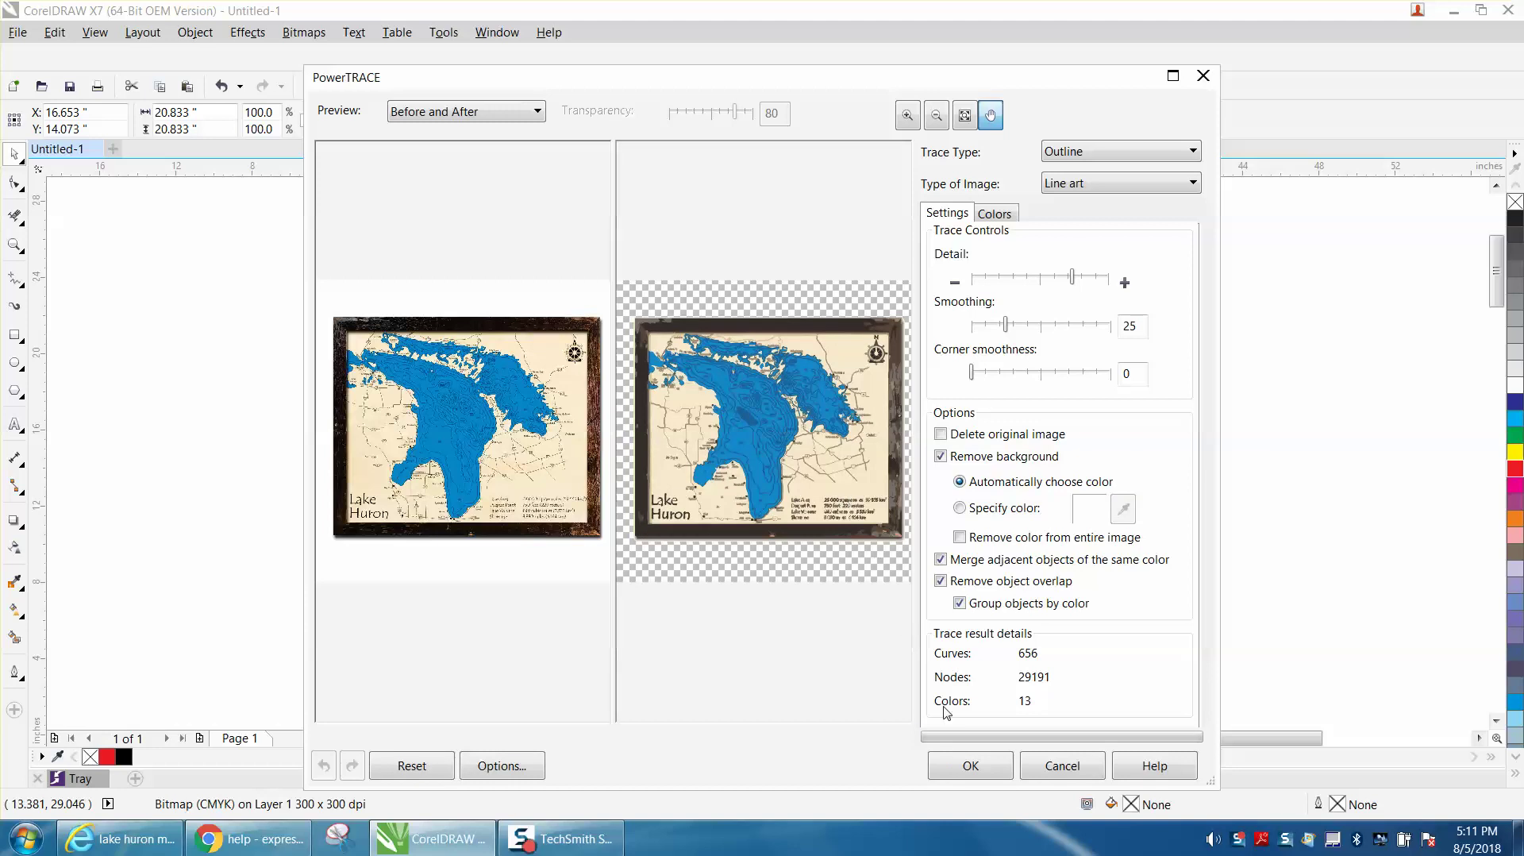
left_click(971, 765)
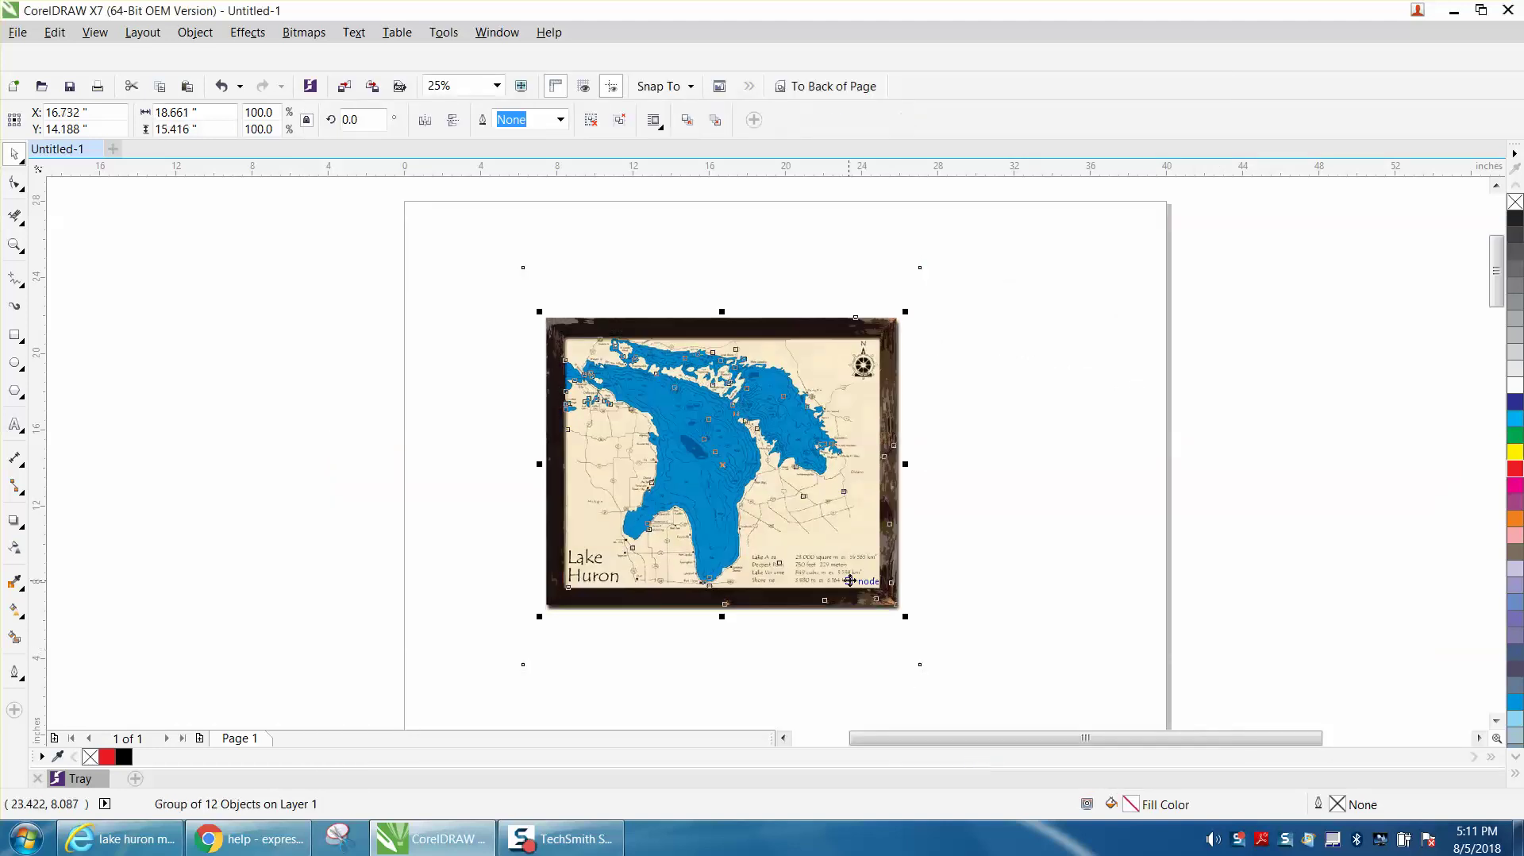
Step: Move the original bitmap off the page to the left and centre the traced group with P
left_click_drag(739, 469, 1093, 460)
mouse_move(750, 472)
left_mouse_down()
mouse_move(357, 473)
mouse_move(206, 442)
left_mouse_up()
left_click(1040, 454)
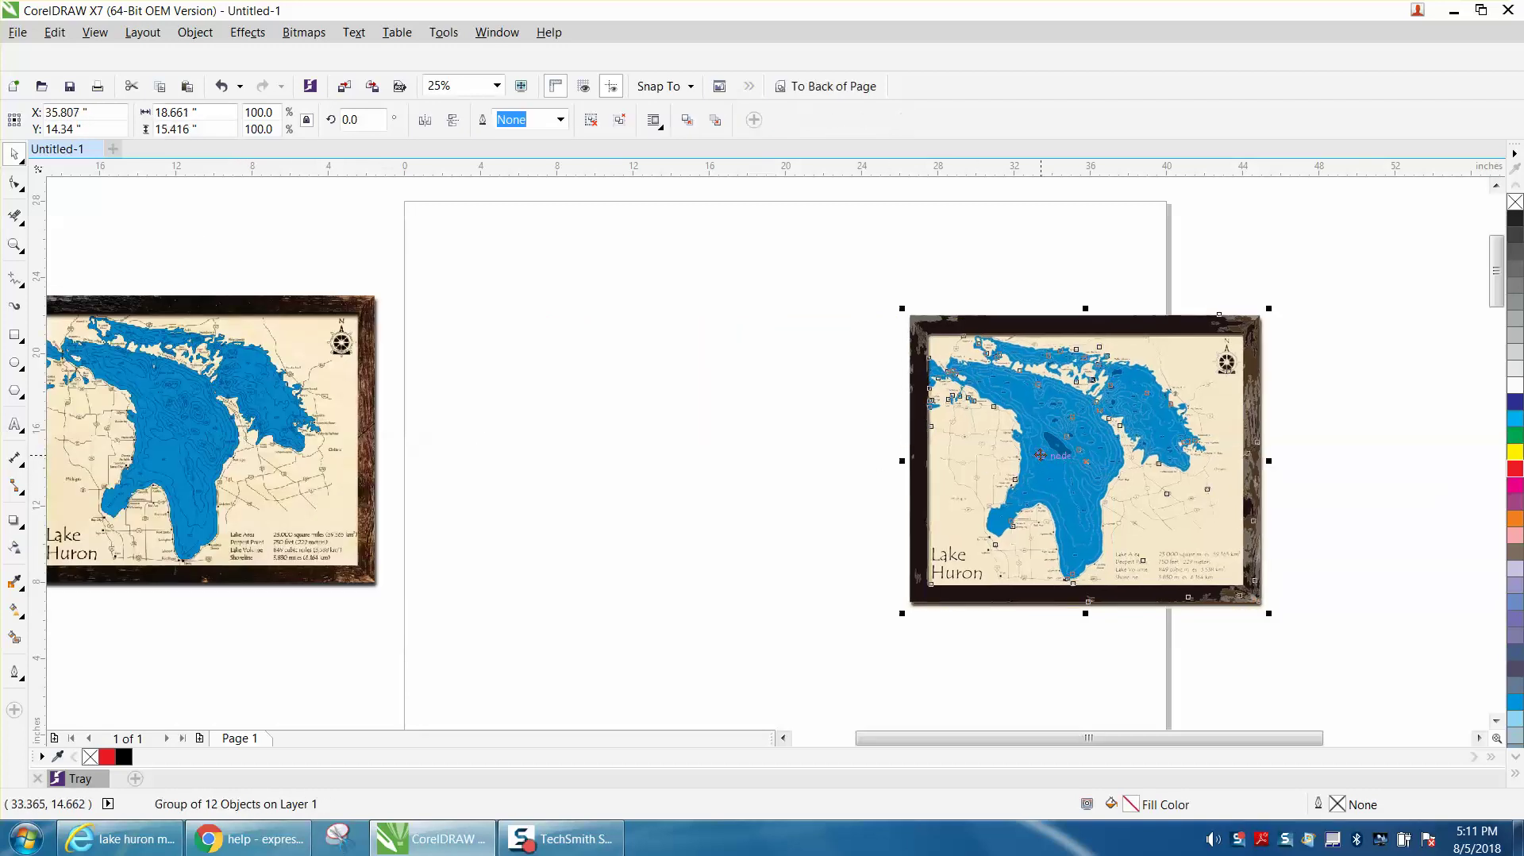
key("p")
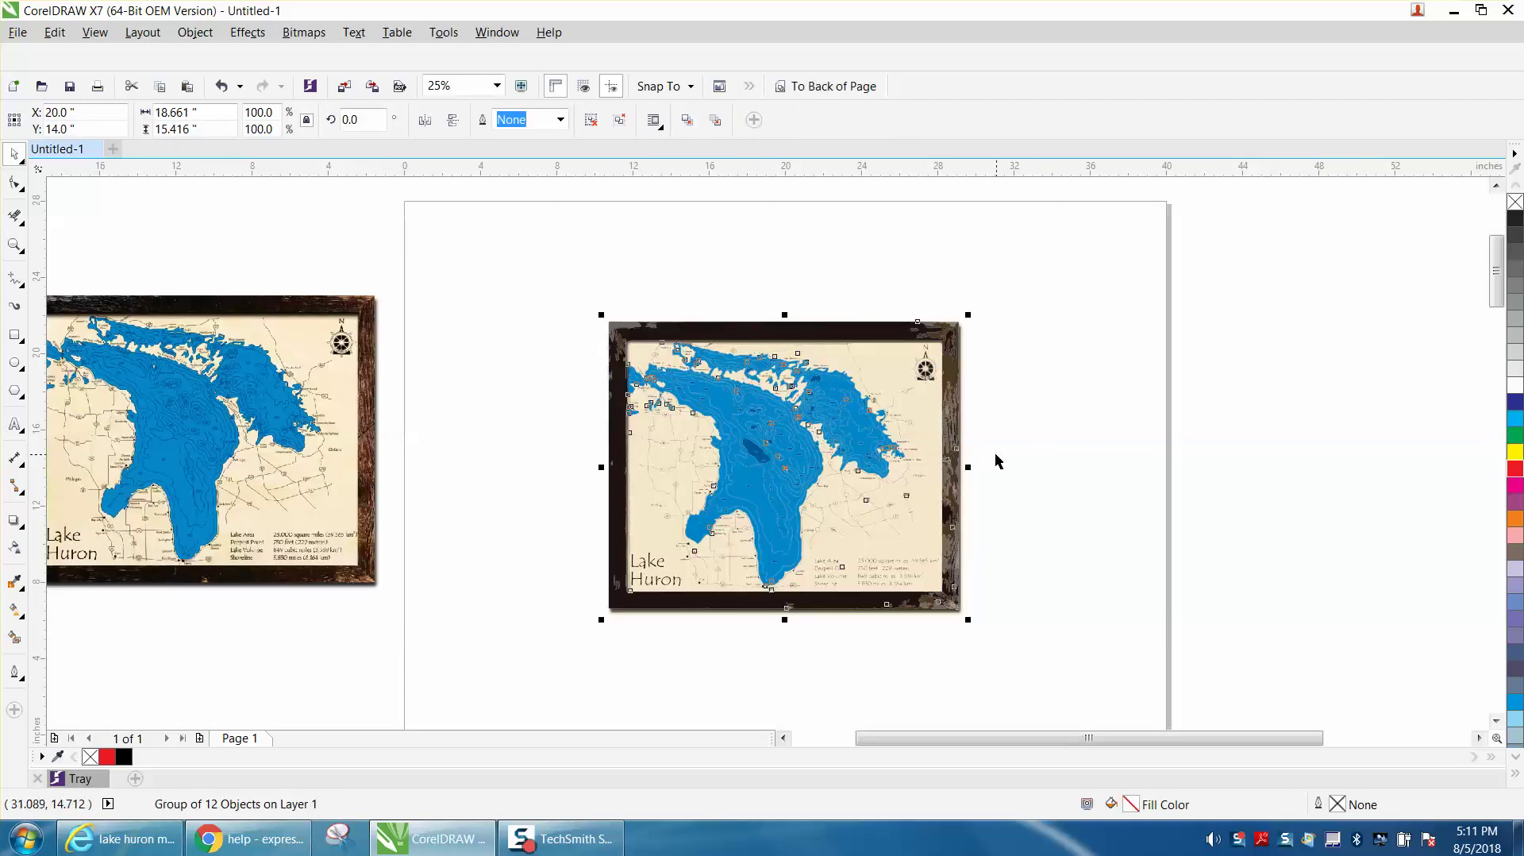
Step: Zoom in on the lake to inspect the trace, then zoom out to the whole map
left_click(20, 249)
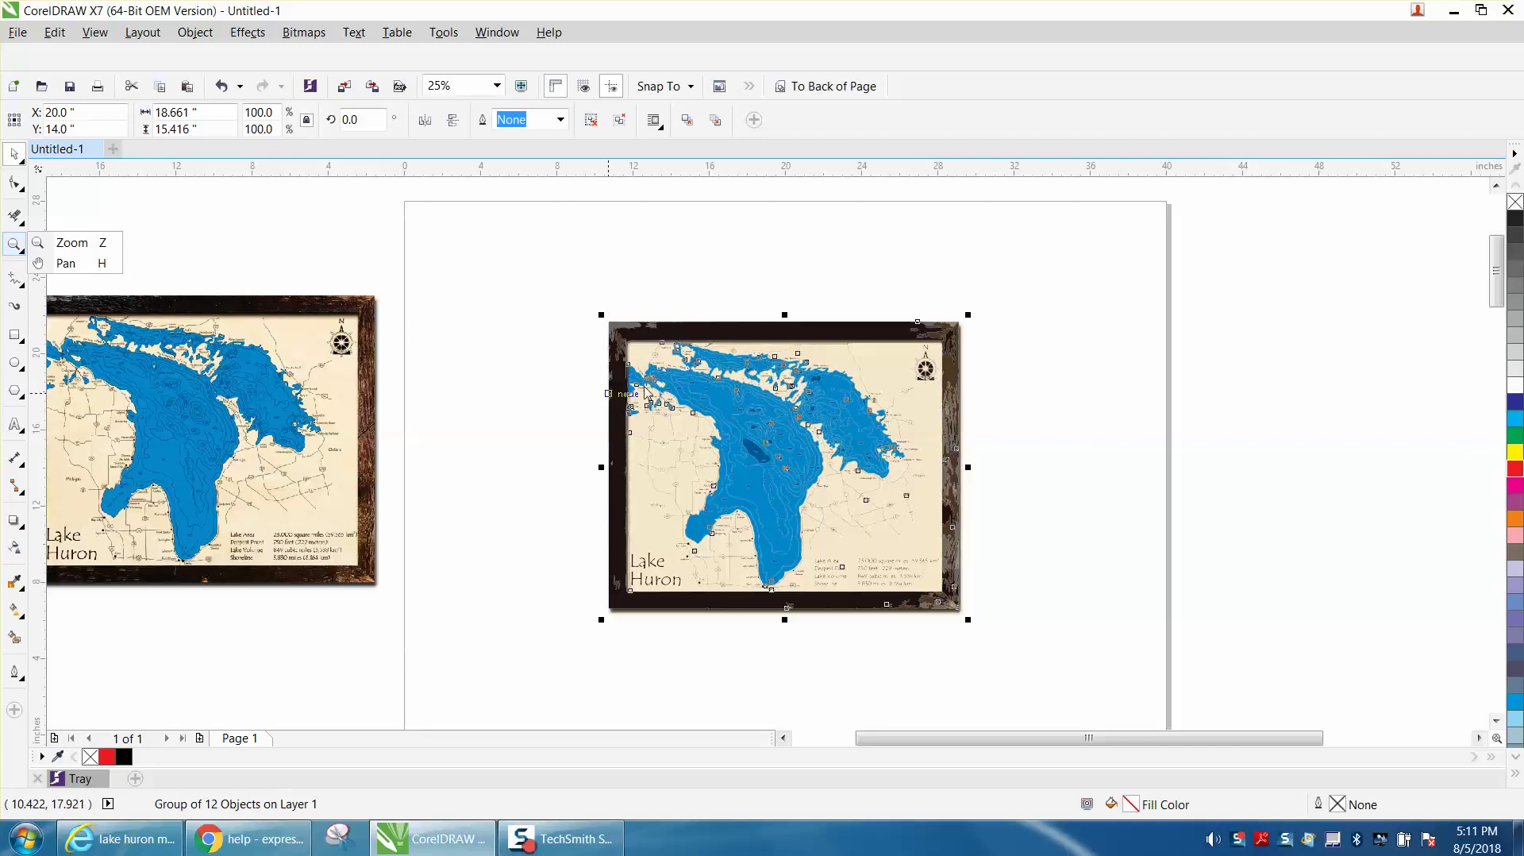
left_click(75, 242)
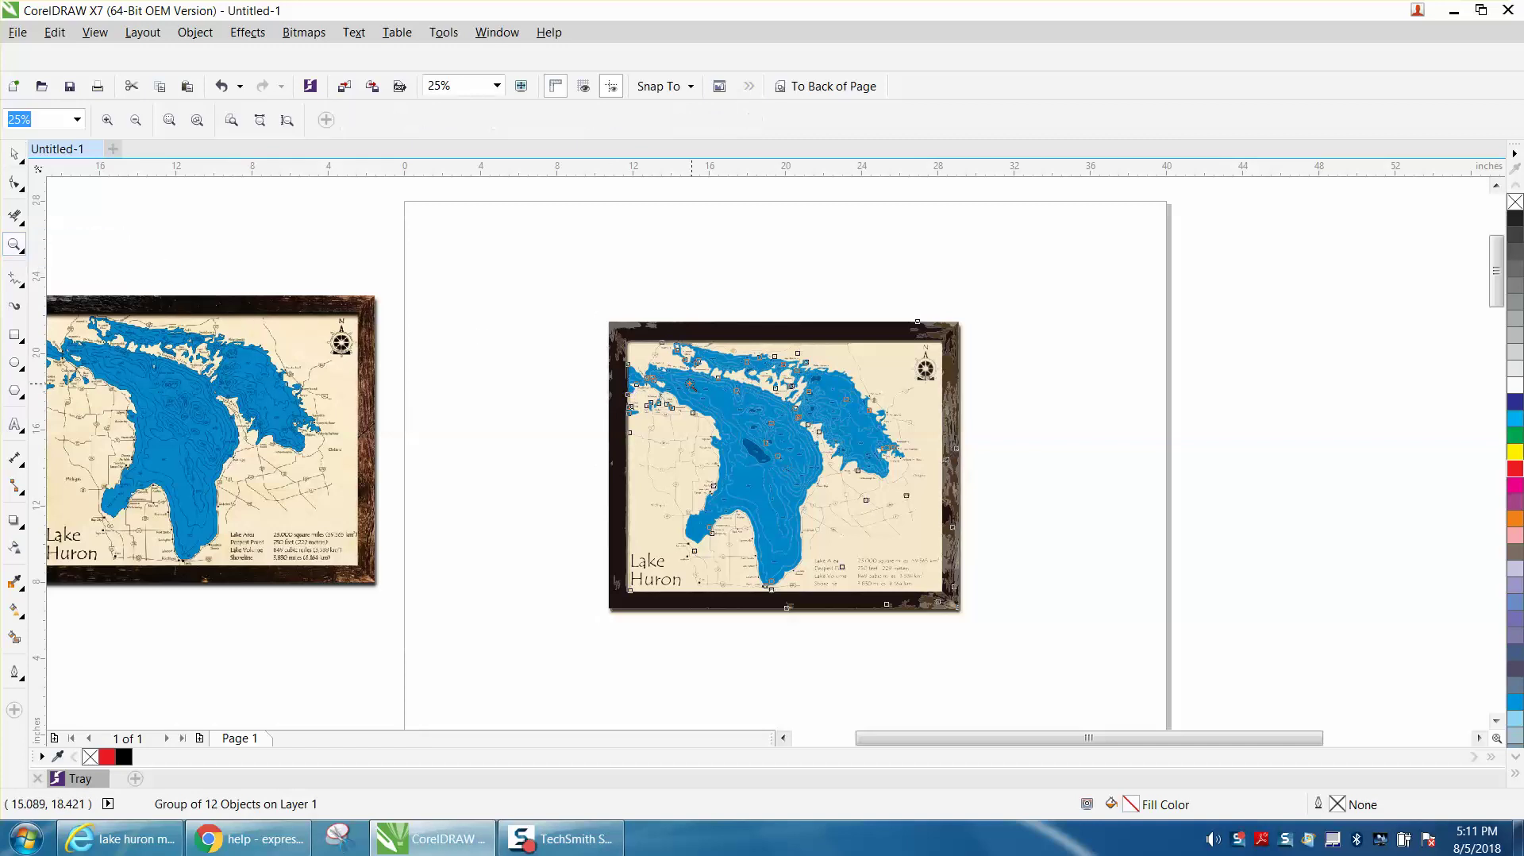
left_click_drag(685, 393, 813, 490)
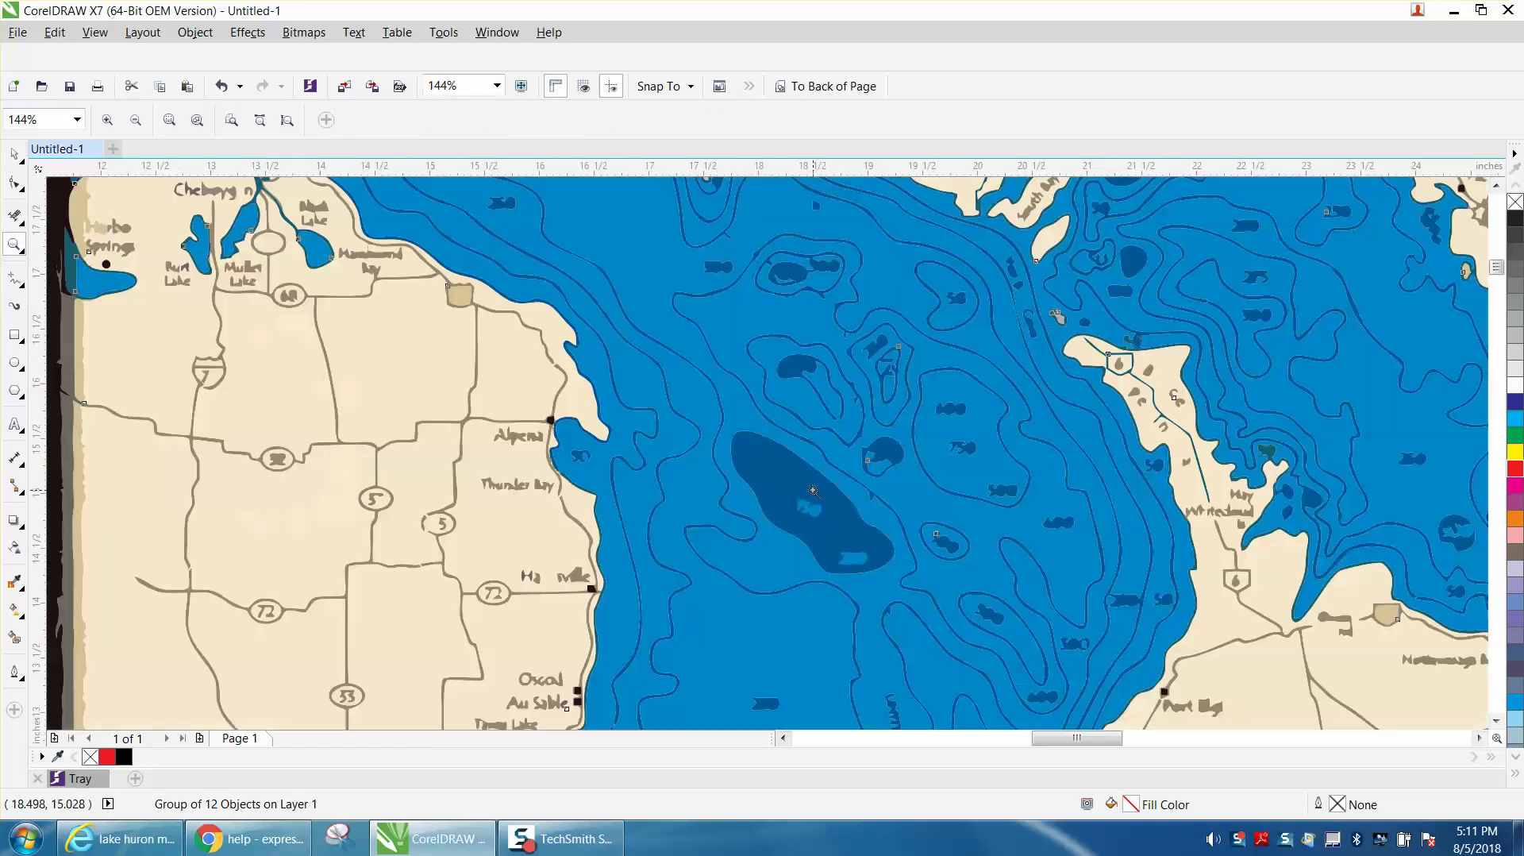
right_click(568, 411)
right_click(569, 411)
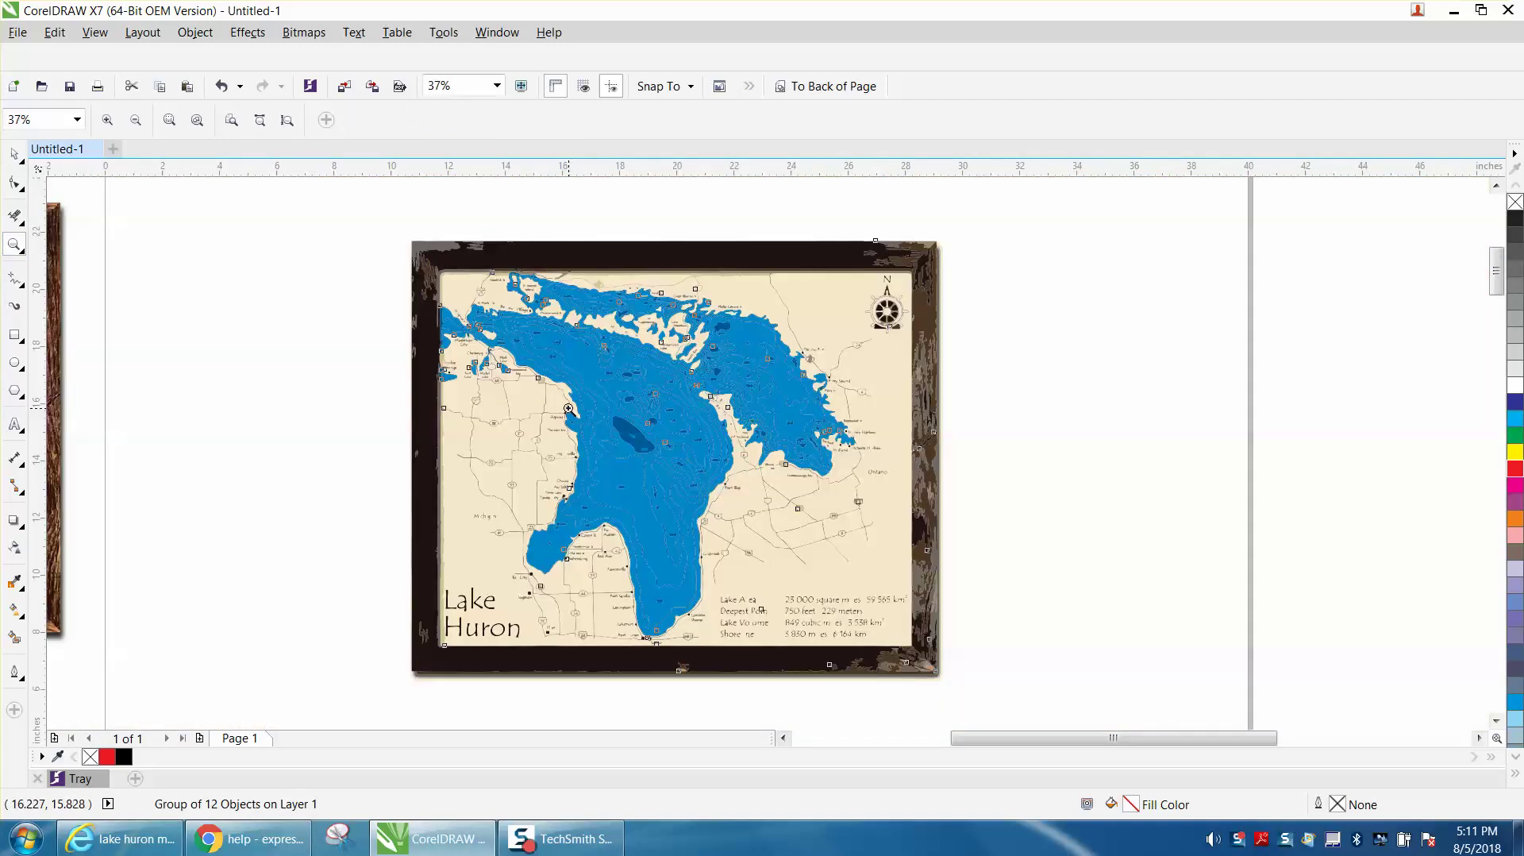